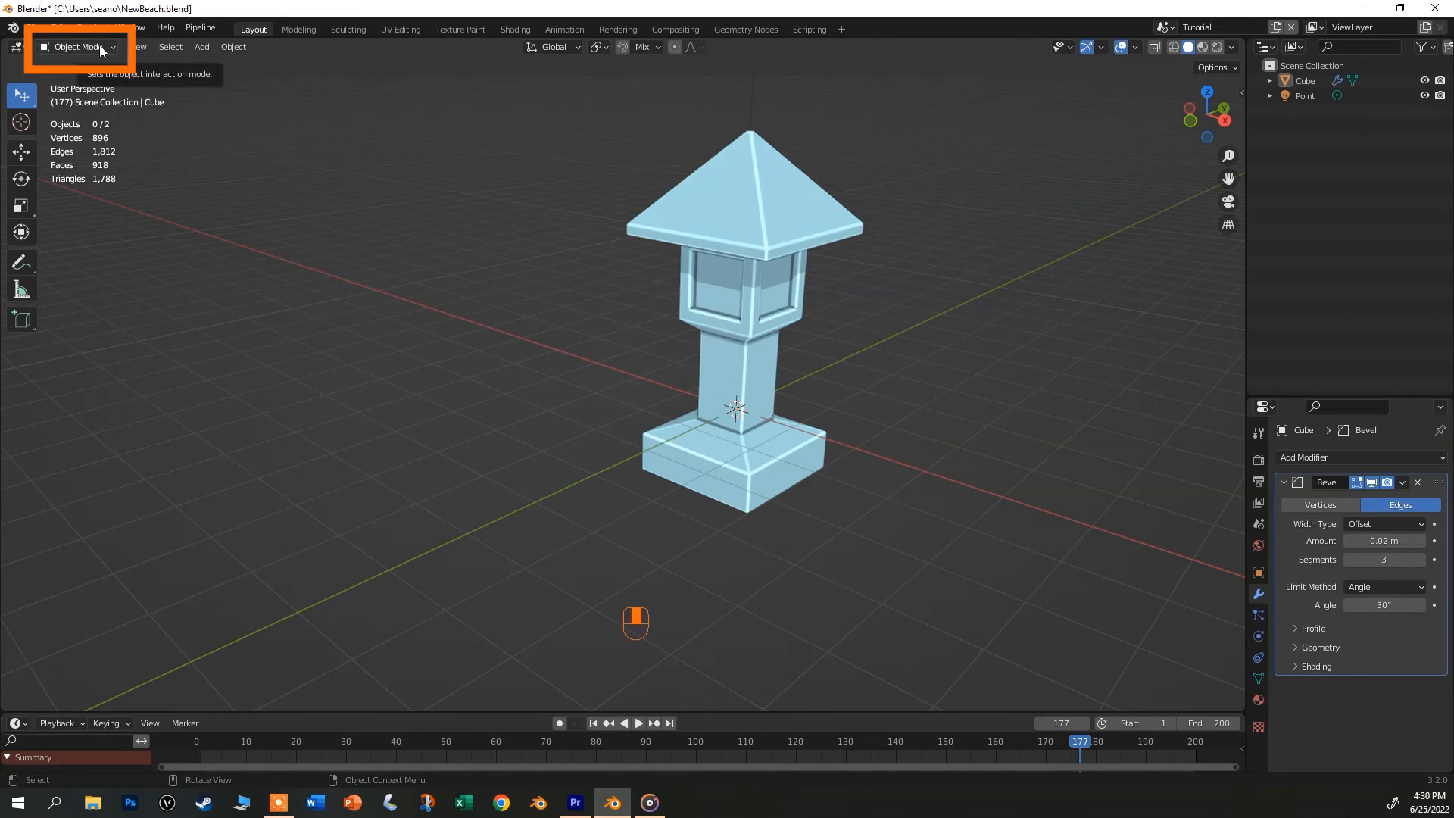
Select the lantern, switch it back and forth between Object Mode and Edit Mode, and deselect it in Object Mode.
{"action": "left_click", "coordinate": [765, 199]}
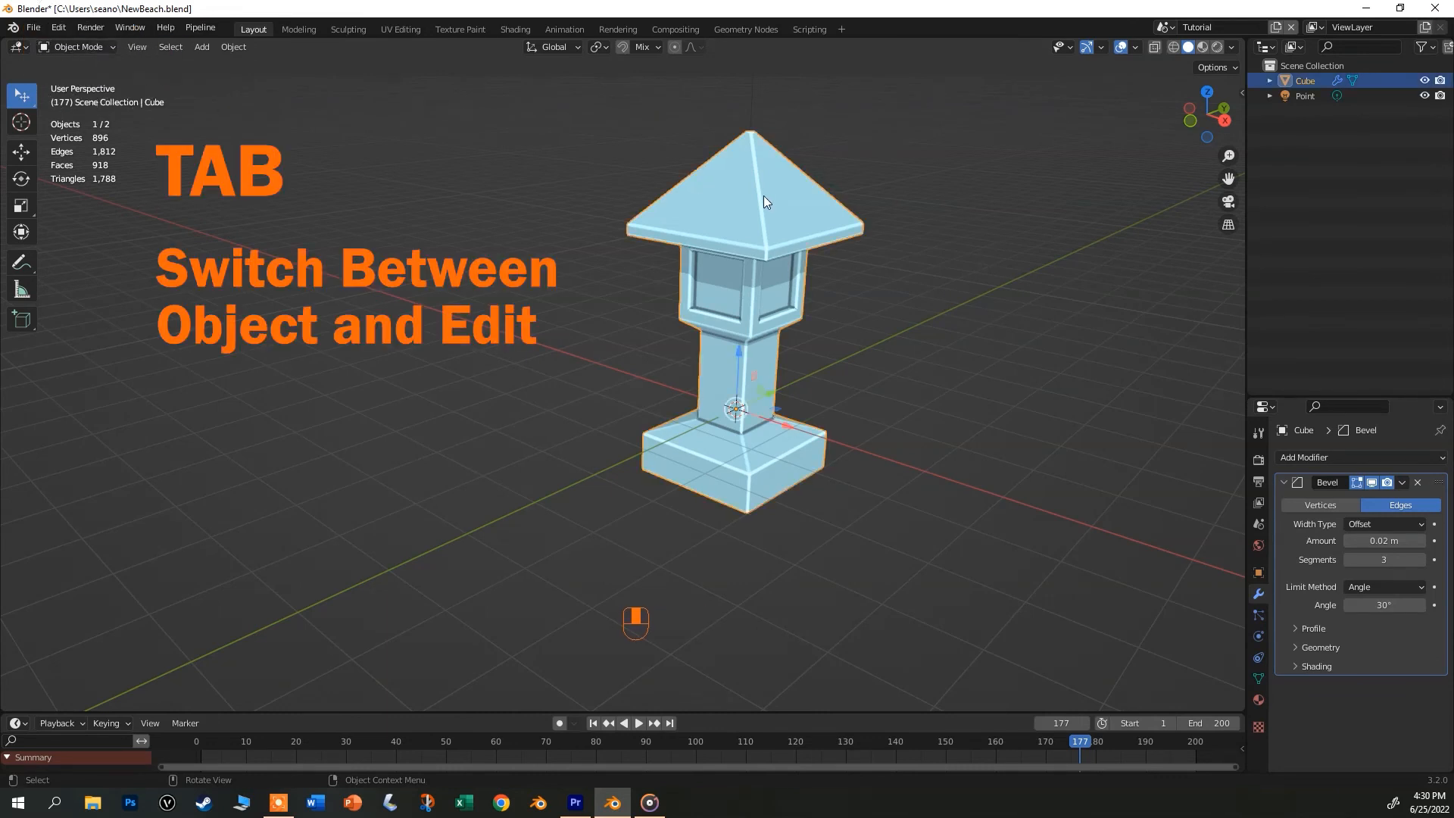
{"action": "key", "text": "Tab"}
{"action": "key", "text": "Tab"}
{"action": "key", "text": "Tab"}
{"action": "key", "text": "Tab"}
{"action": "left_click", "coordinate": [241, 169]}
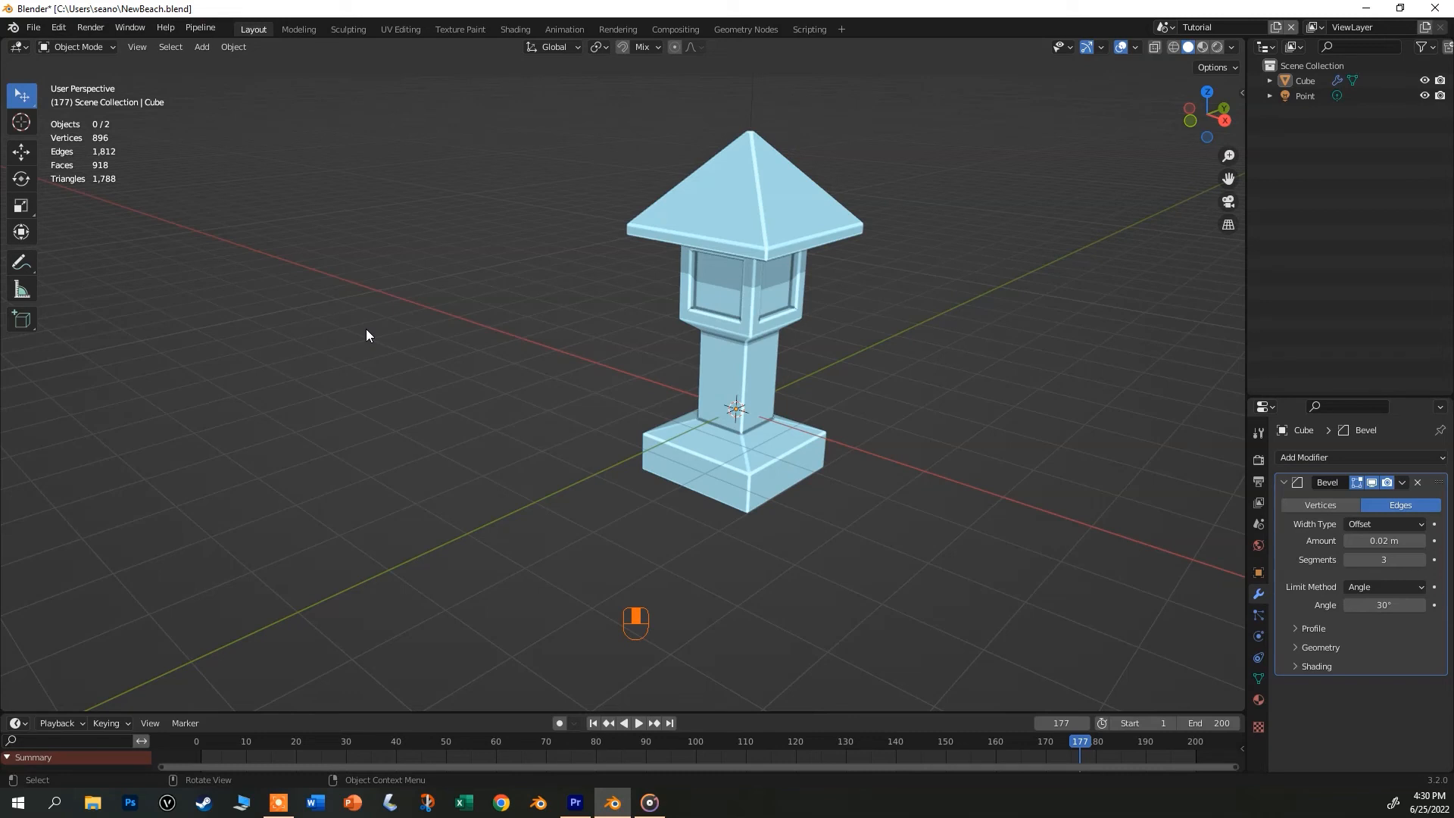
{"action": "key", "text": "shift"}
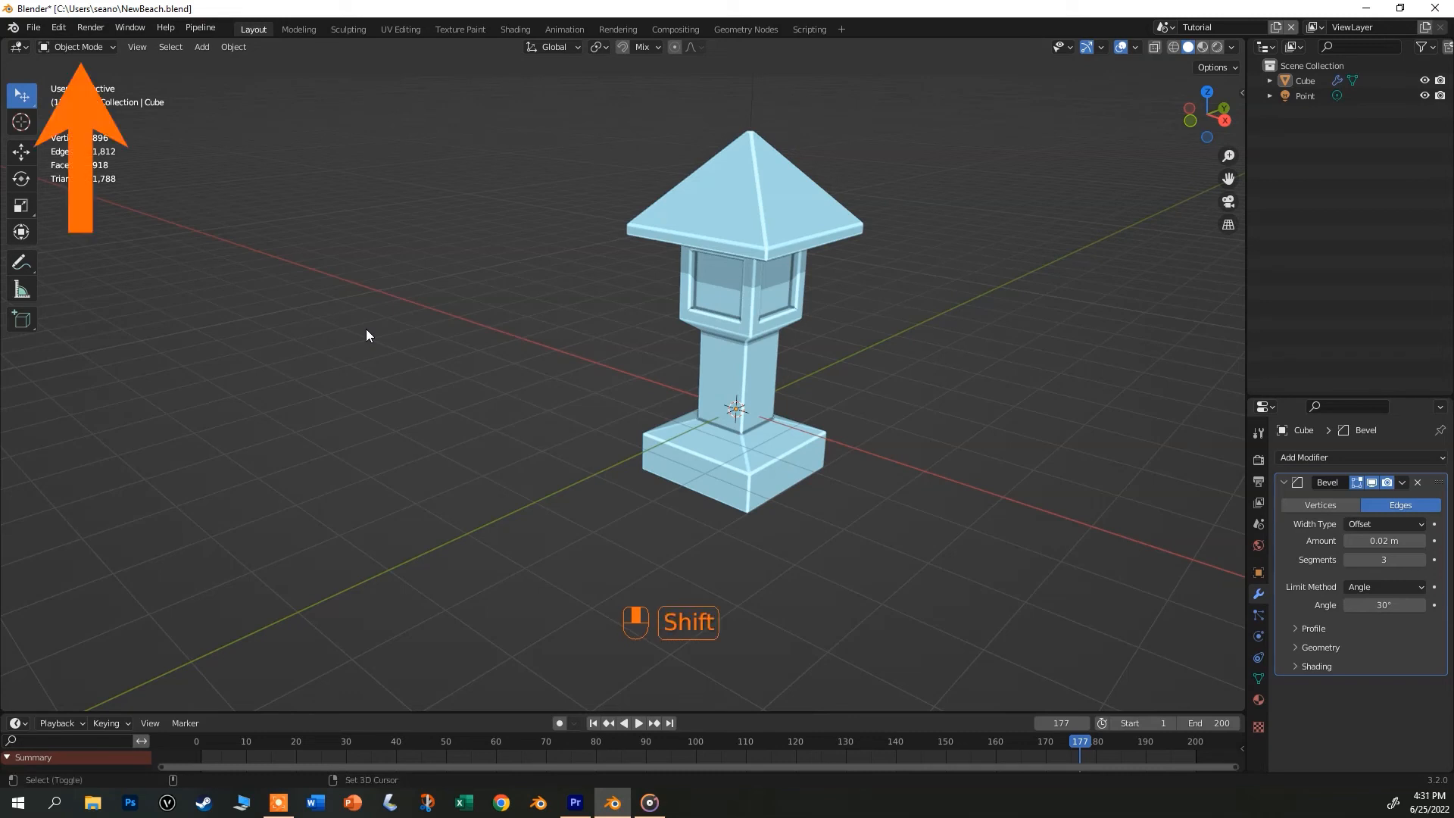
{"action": "key", "text": "shift+a"}
{"action": "mouse_move", "coordinate": [366, 331]}
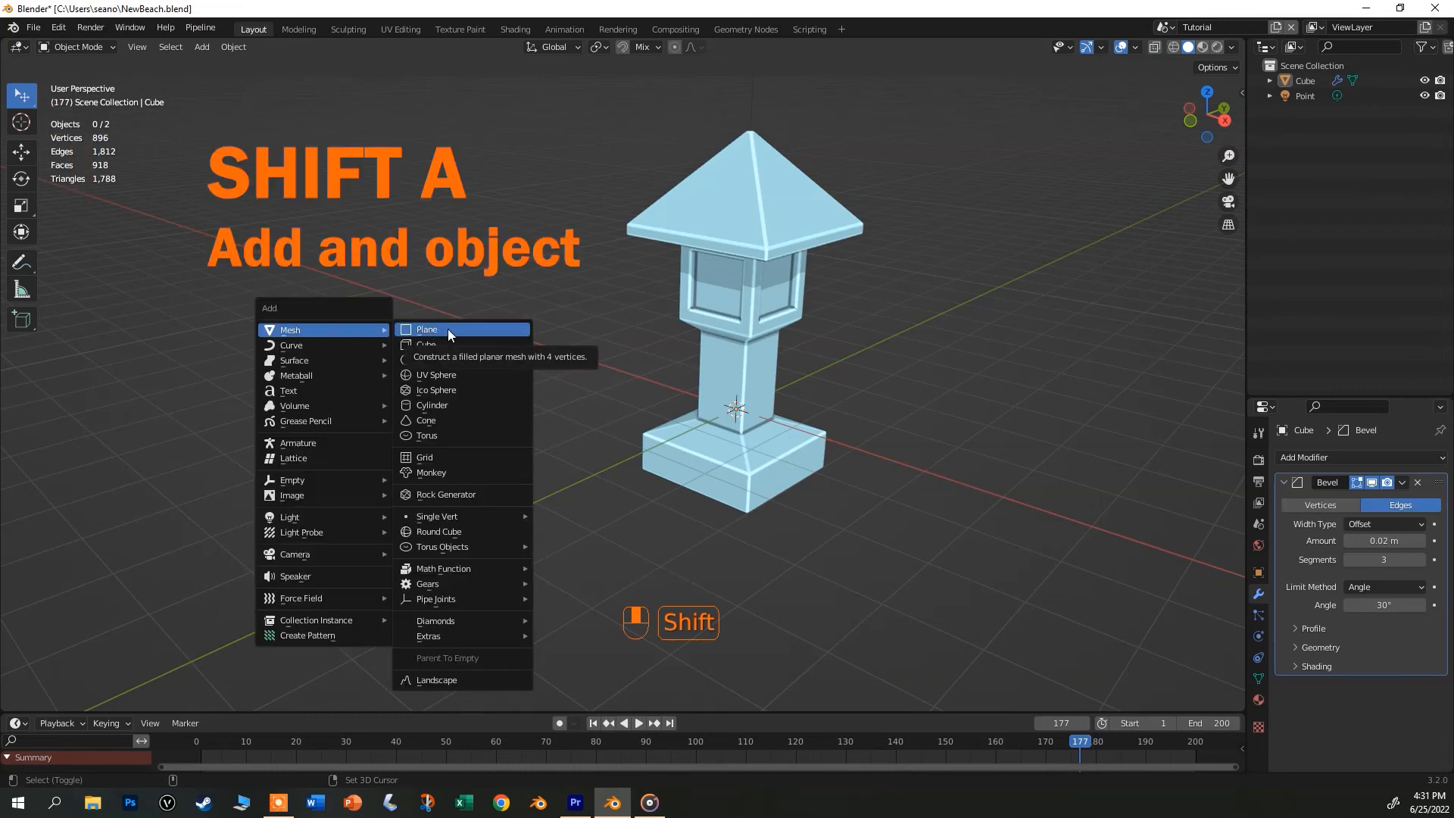
{"action": "key", "text": "Escape"}
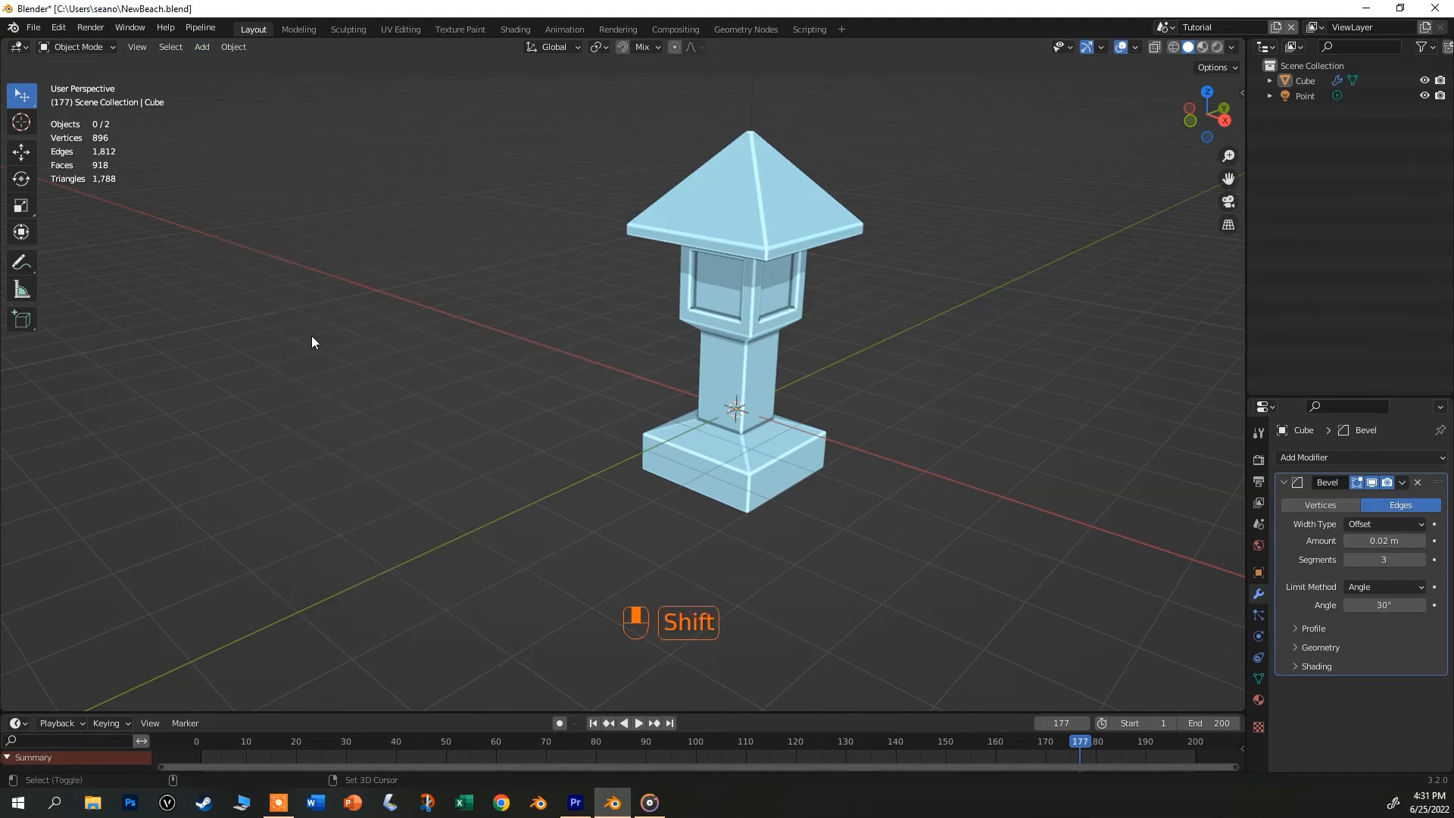
Add a plane mesh at the lantern and snap the 3D cursor to the world origin.
{"action": "key", "text": "shift+a"}
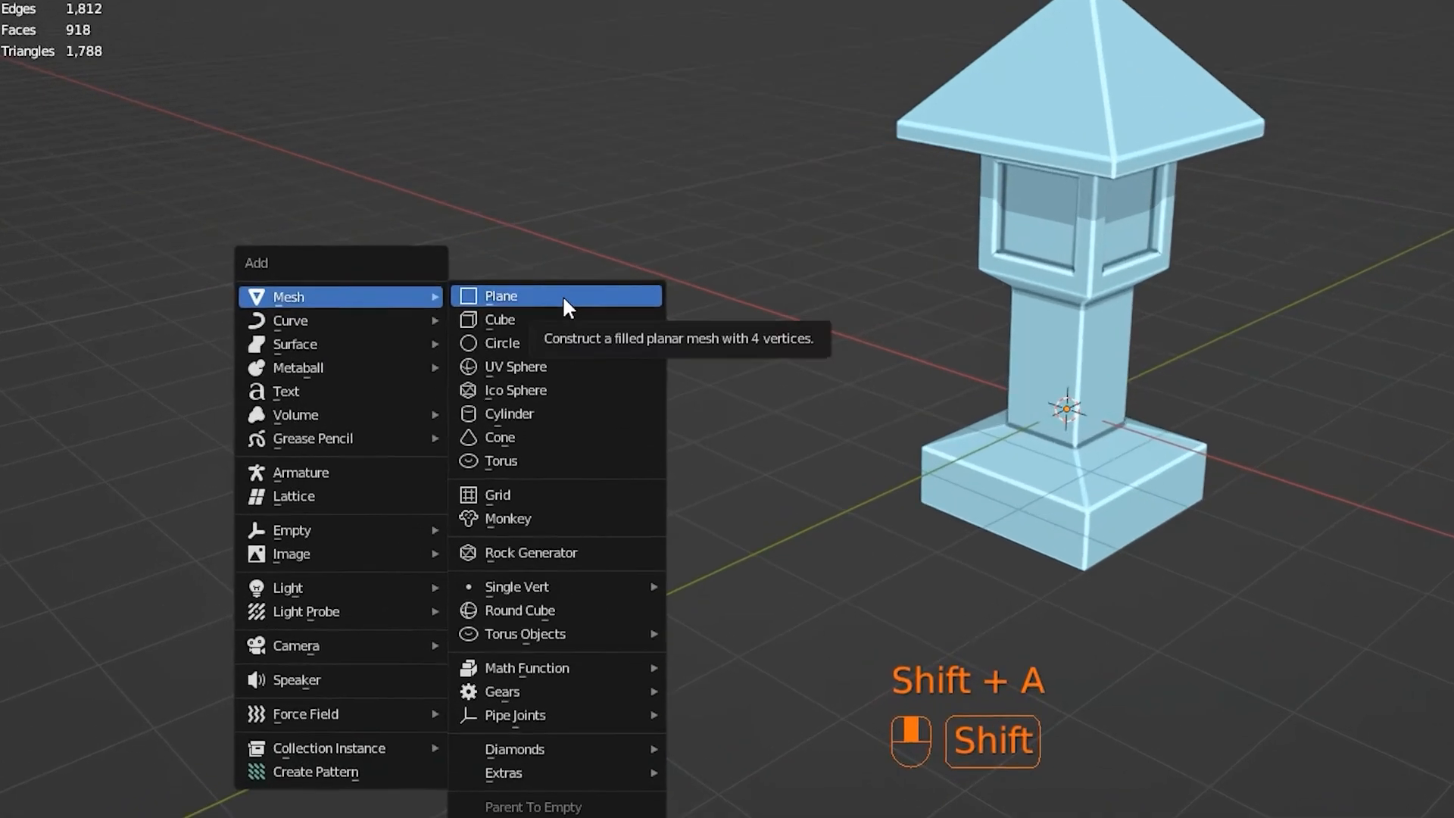
{"action": "left_click", "coordinate": [562, 296]}
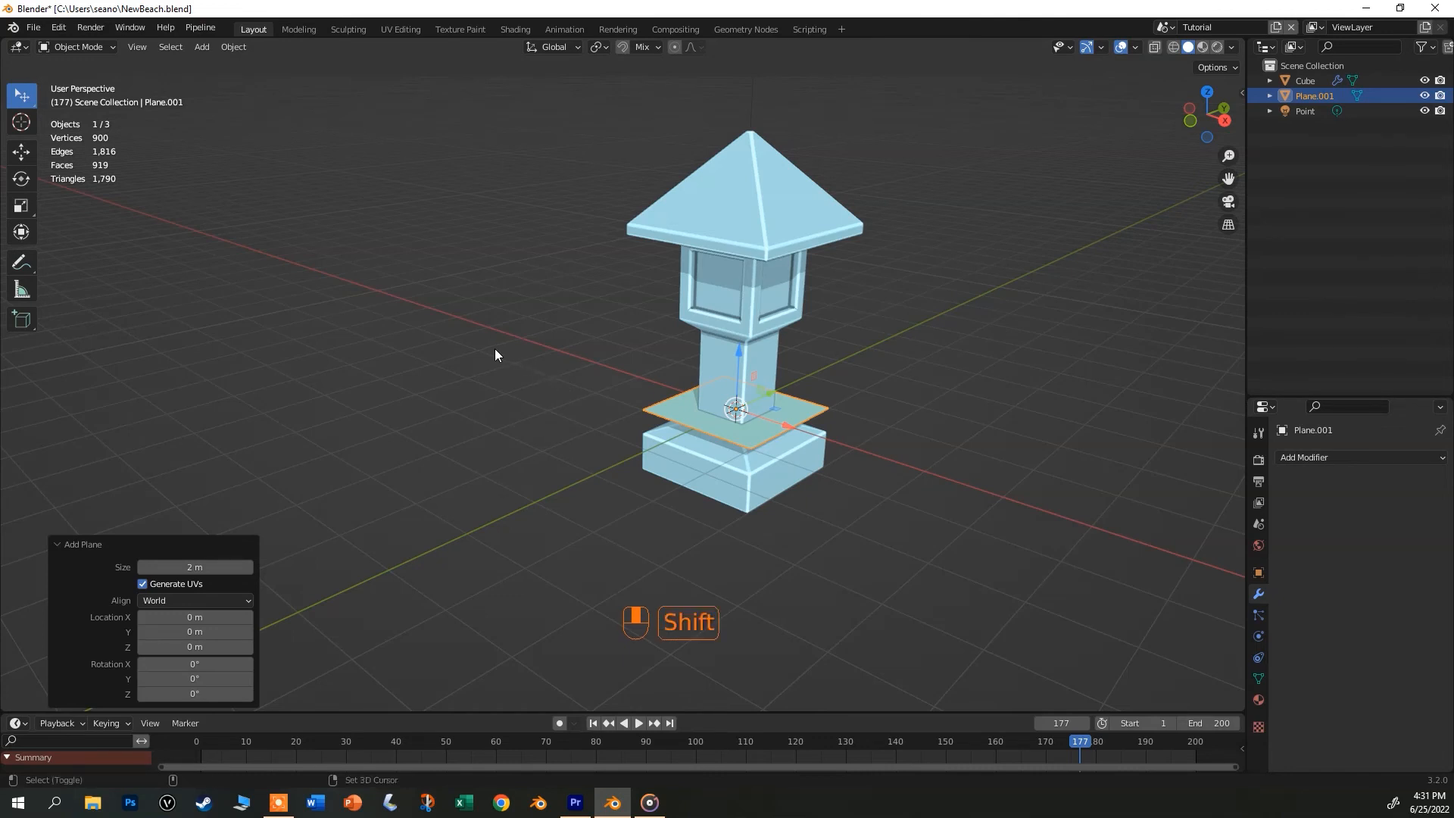
{"action": "key", "text": "shift+s"}
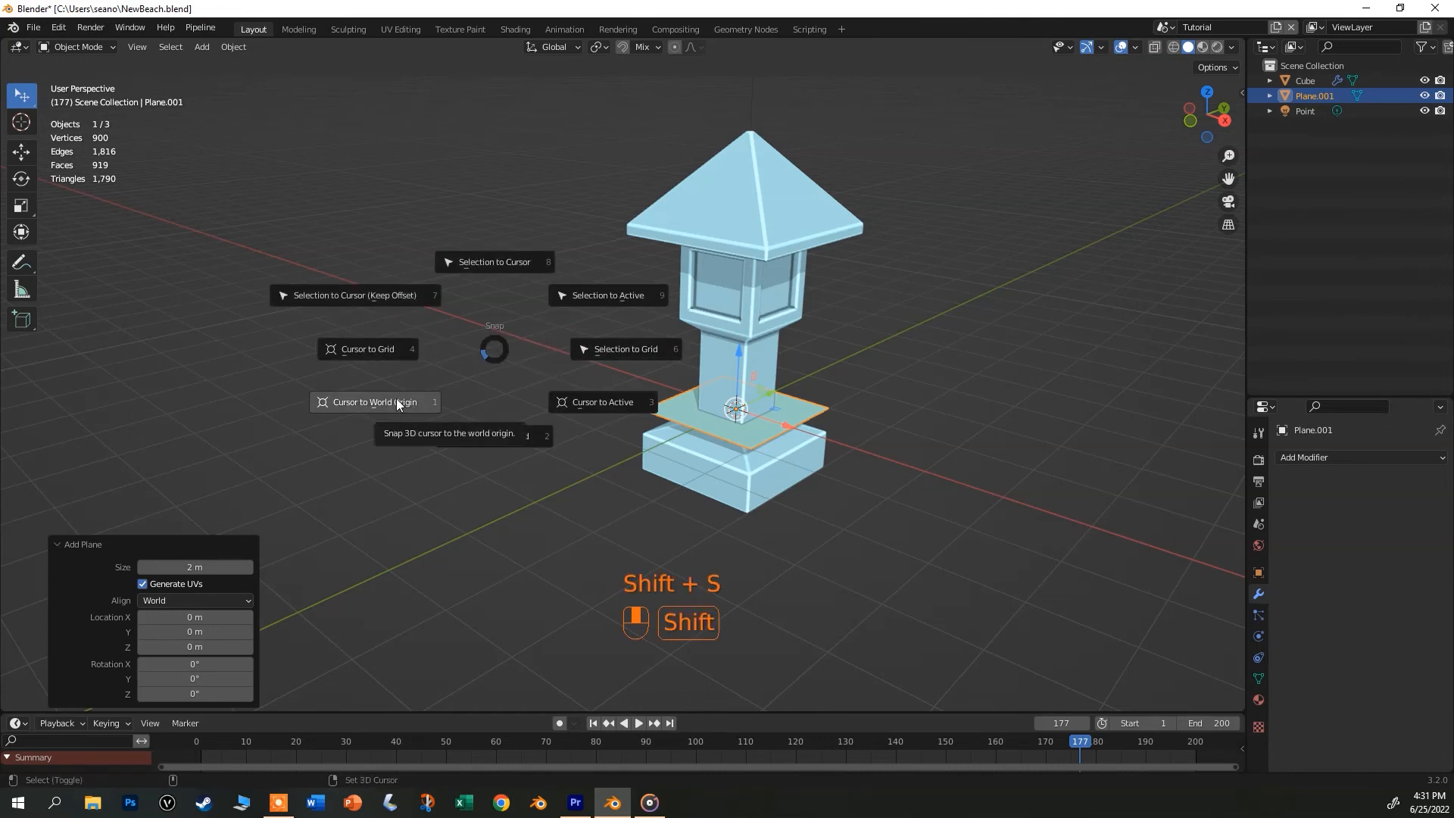
{"action": "left_click", "coordinate": [512, 307]}
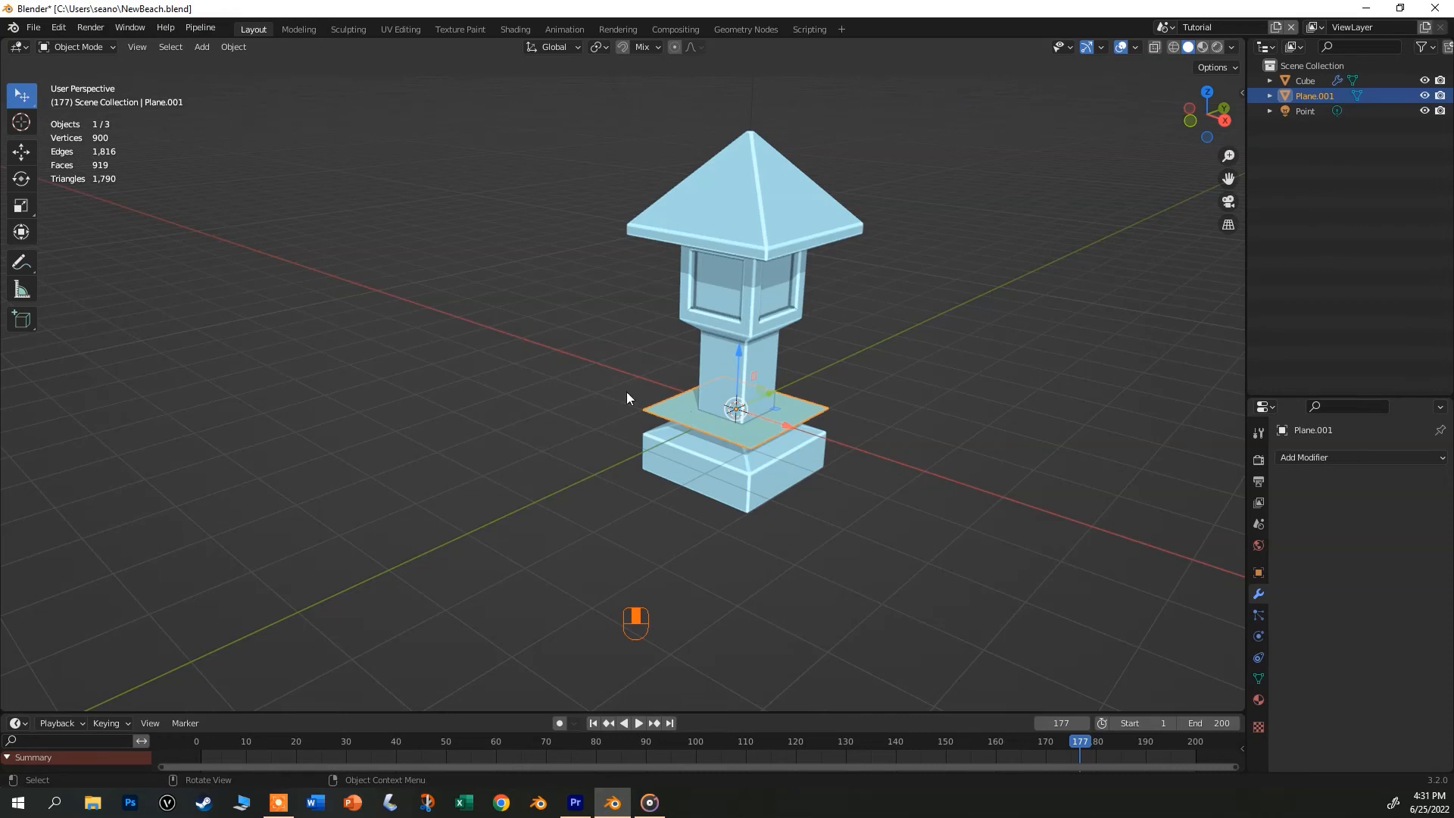
Scale the plane's mesh up by a factor of 20 in Edit Mode to form the ground.
{"action": "key", "text": "Tab"}
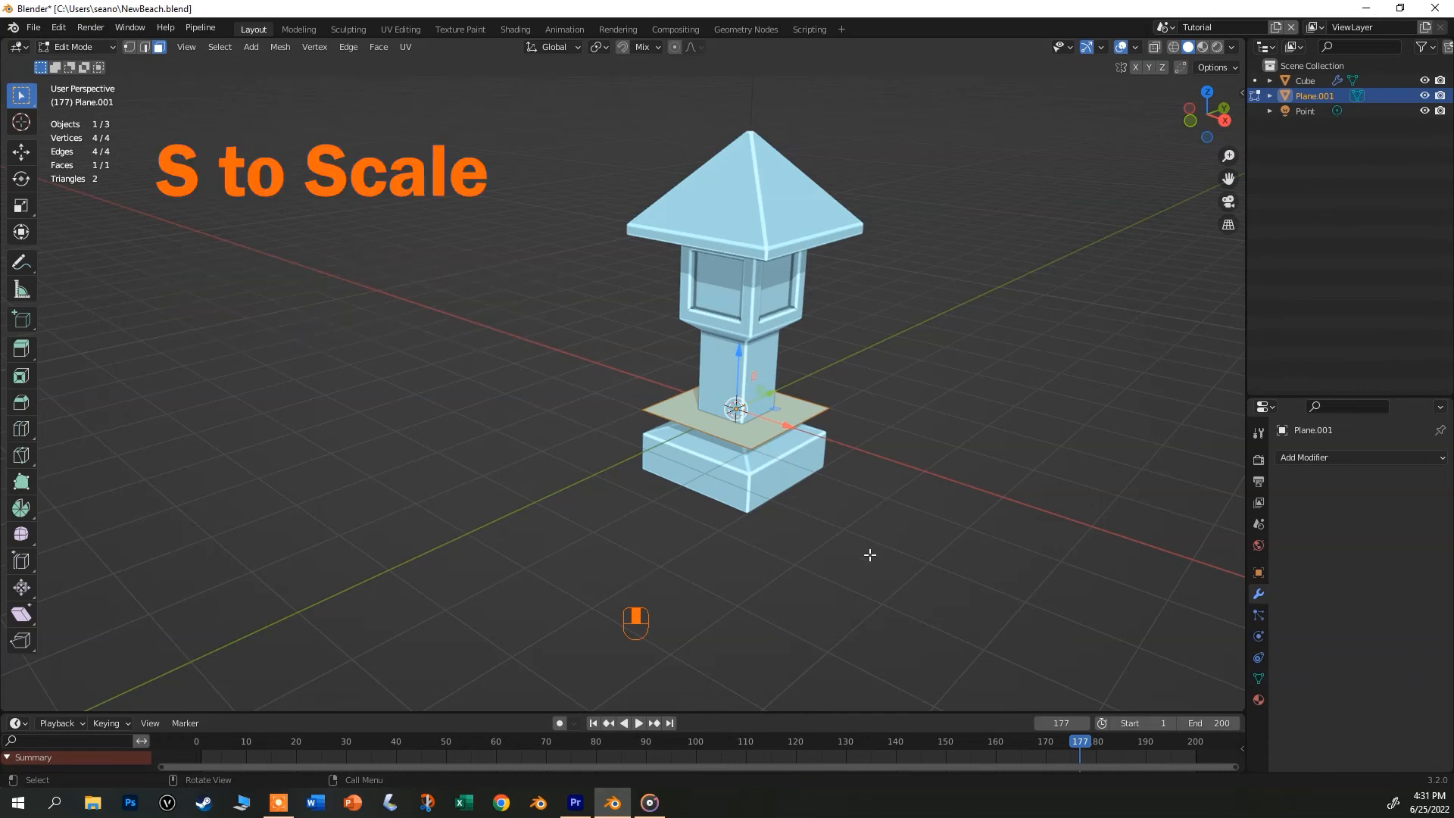
{"action": "key", "text": "s"}
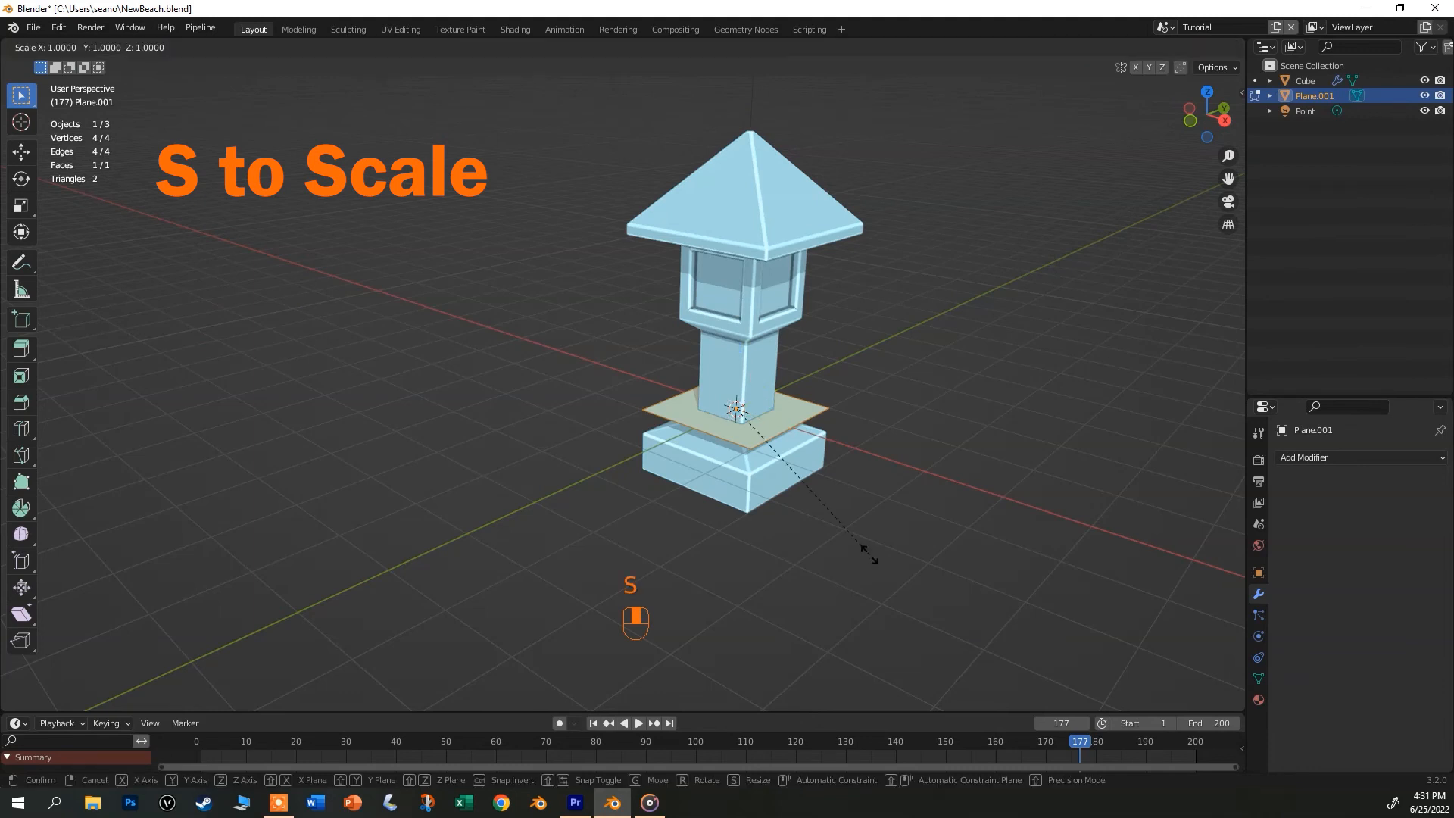
{"action": "type", "text": "20"}
{"action": "key", "text": "Return"}
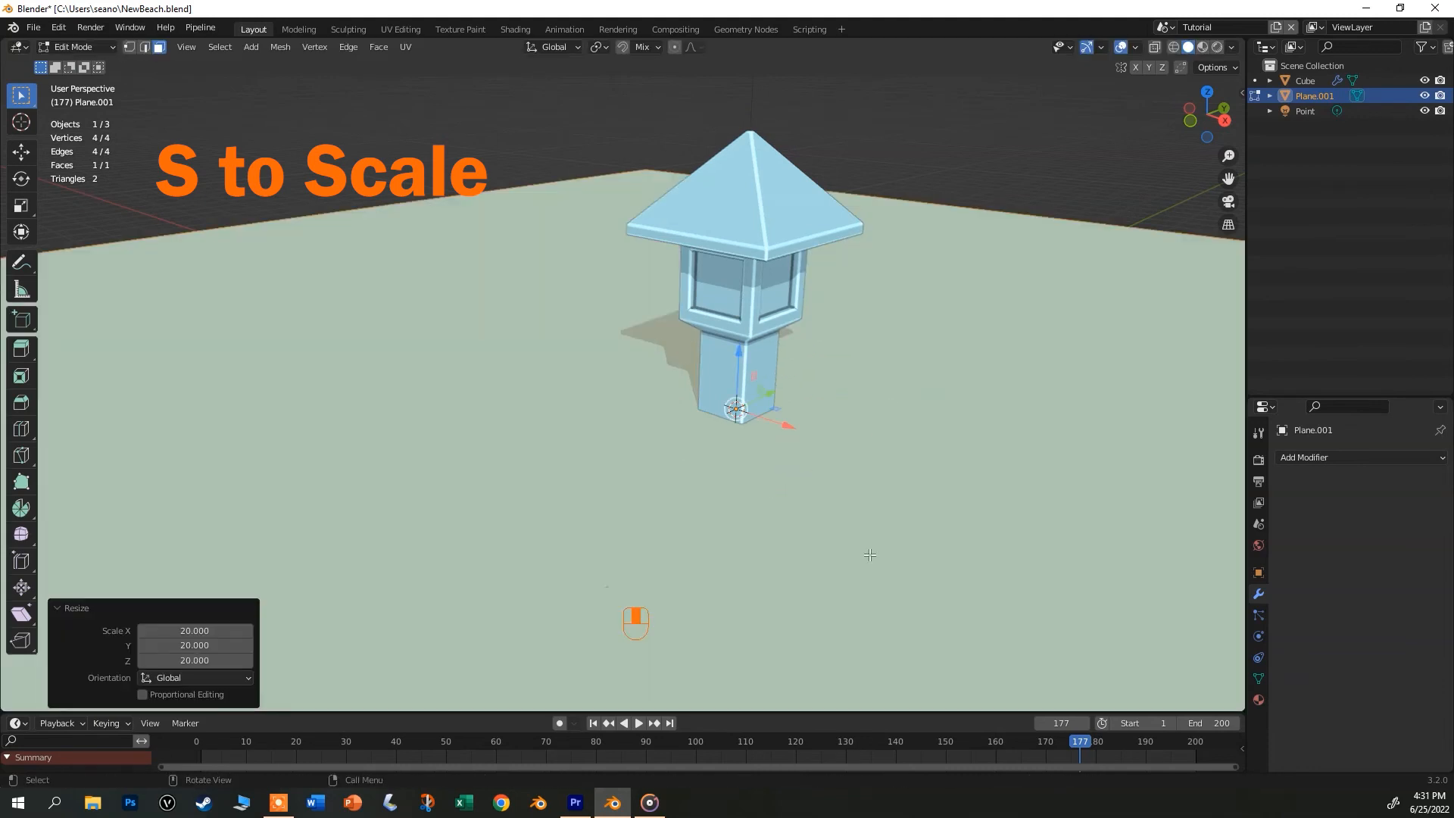
{"action": "scroll", "coordinate": [845, 512], "scroll_direction": "down", "scroll_amount": 5}
{"action": "middle_click_drag", "start_coordinate": [844, 511], "coordinate": [798, 384]}
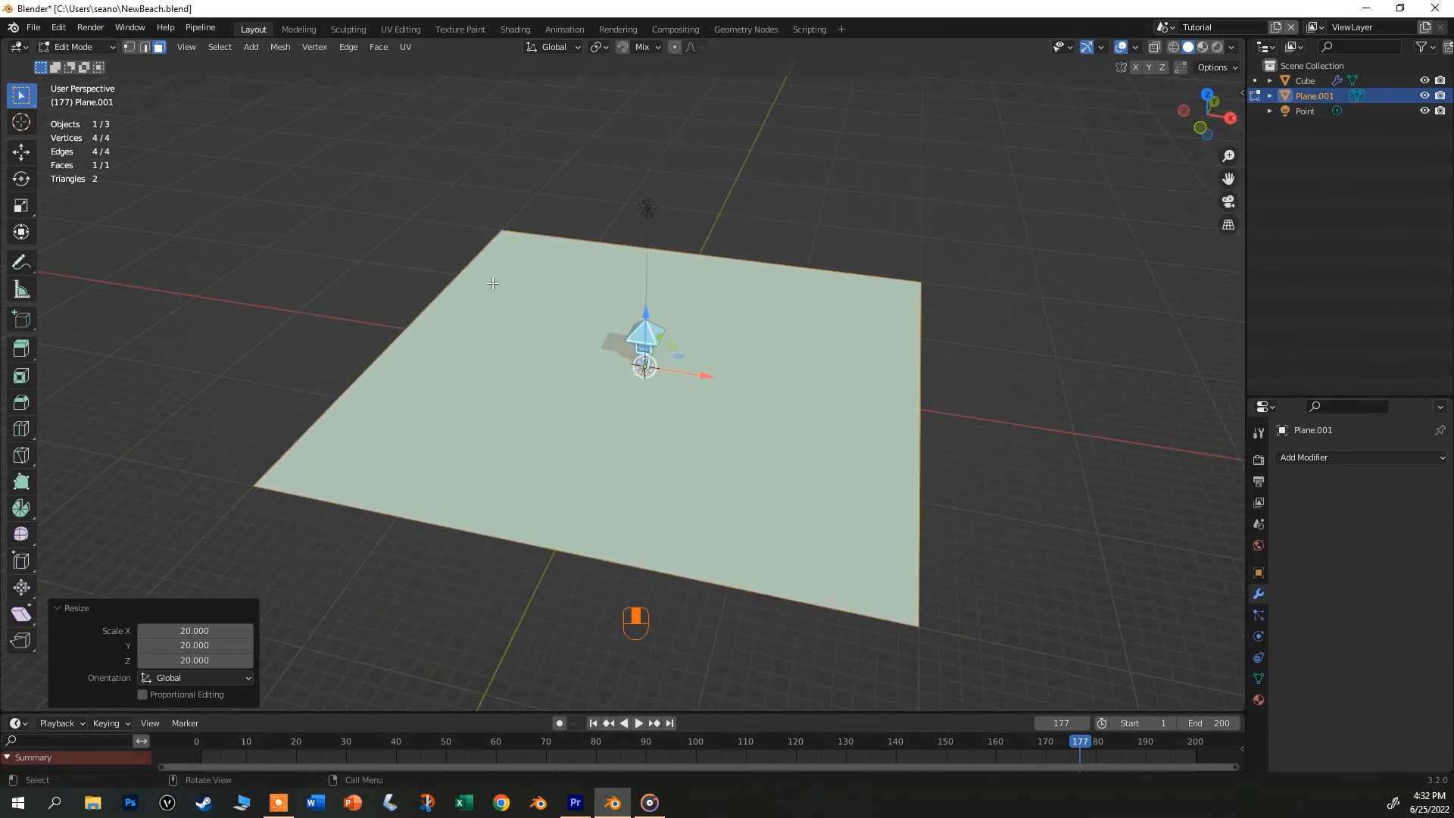
Try raising one outer edge of the ground plane vertically in edge selection mode, and undo it.
{"action": "key", "text": "2"}
{"action": "left_click", "coordinate": [400, 275]}
{"action": "mouse_move", "coordinate": [399, 275]}
{"action": "left_mouse_down"}
{"action": "mouse_move", "coordinate": [415, 424]}
{"action": "mouse_move", "coordinate": [398, 284]}
{"action": "left_mouse_up"}
{"action": "key", "text": "ctrl+z"}
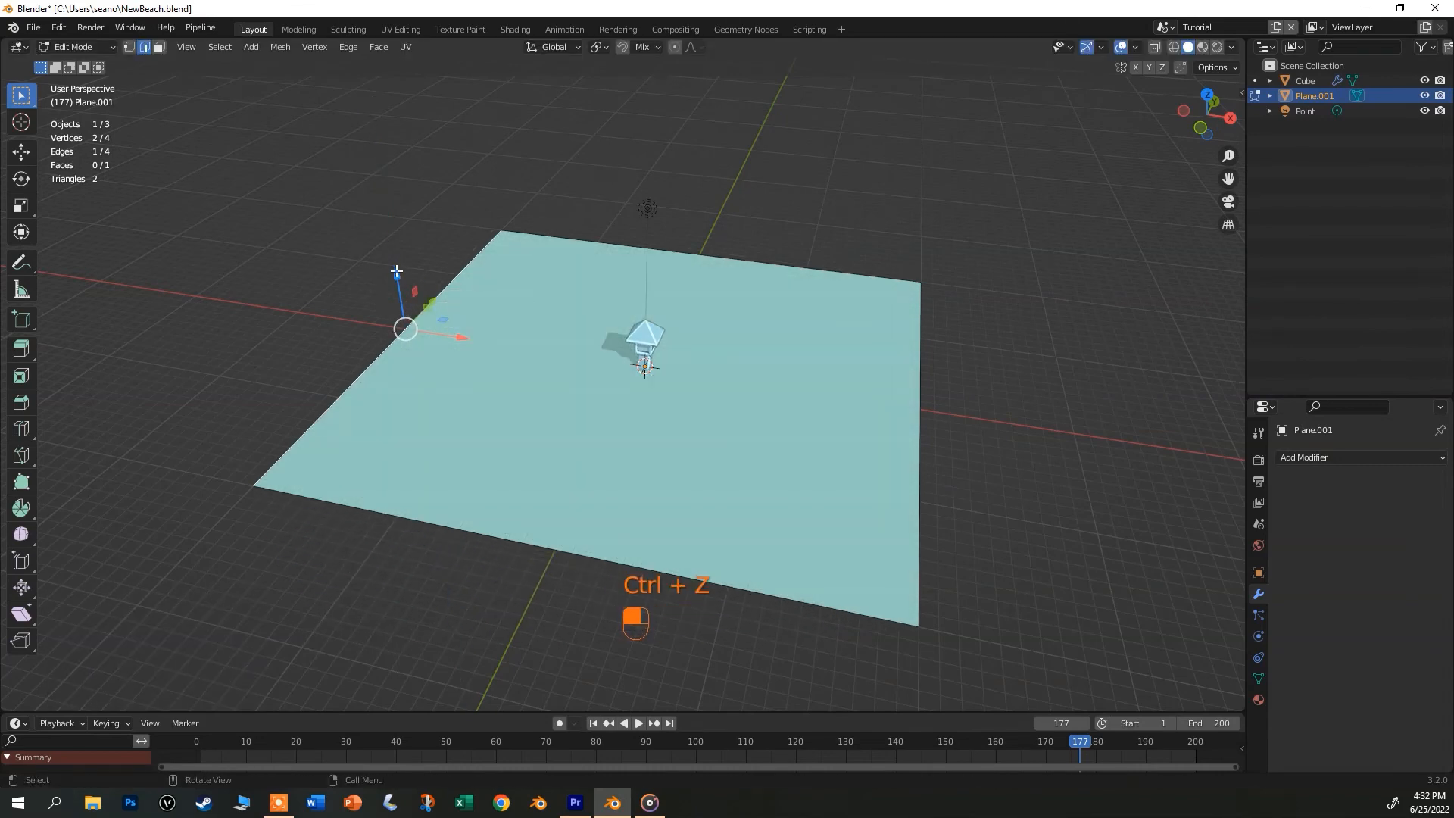
{"action": "left_click_drag", "start_coordinate": [396, 270], "coordinate": [411, 204]}
{"action": "key", "text": "ctrl+z"}
{"action": "key", "text": "ctrl+z"}
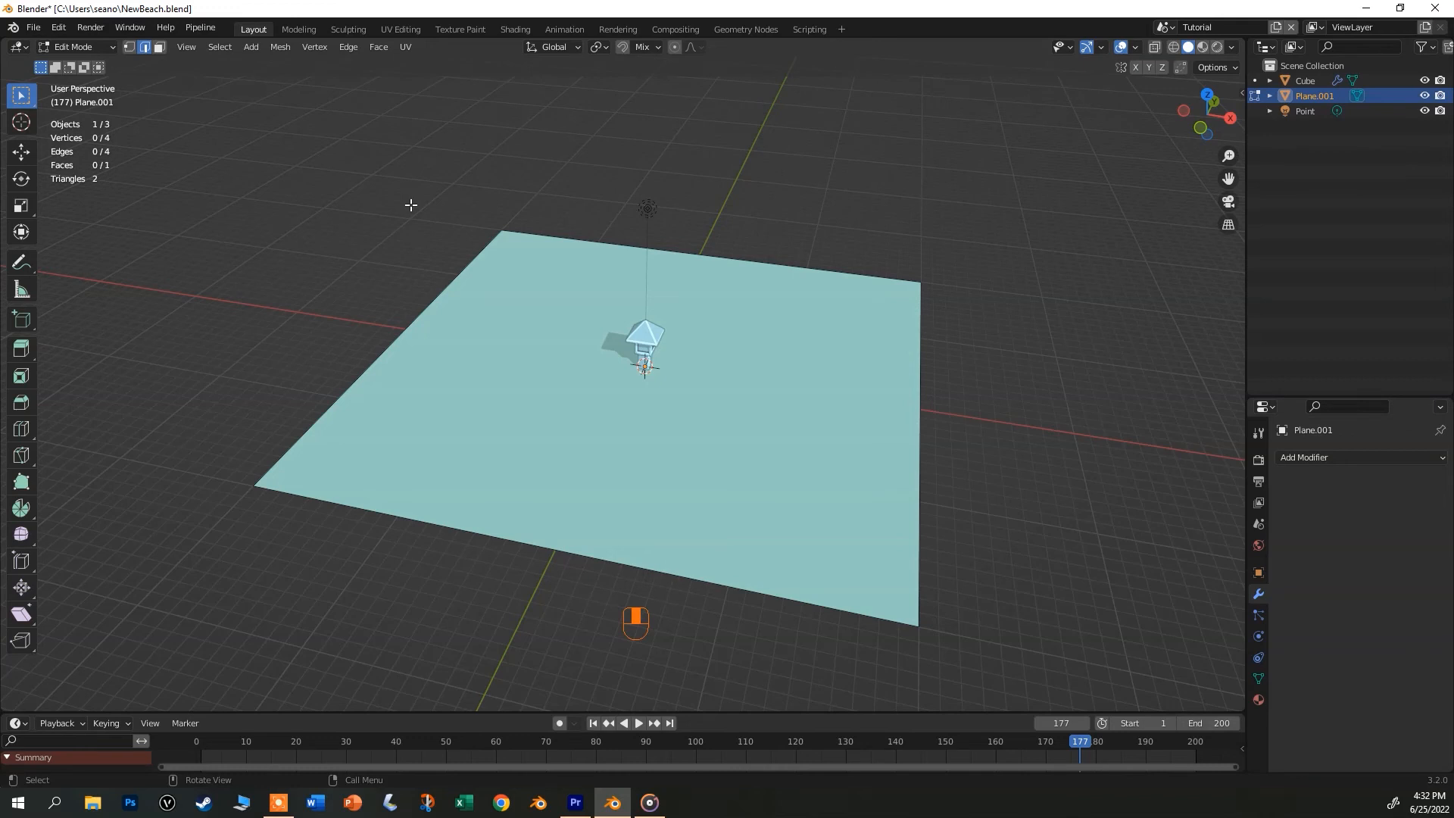
Cut eight parallel edge loops across the ground plane.
{"action": "scroll", "coordinate": [481, 463], "scroll_direction": "up", "scroll_amount": 2}
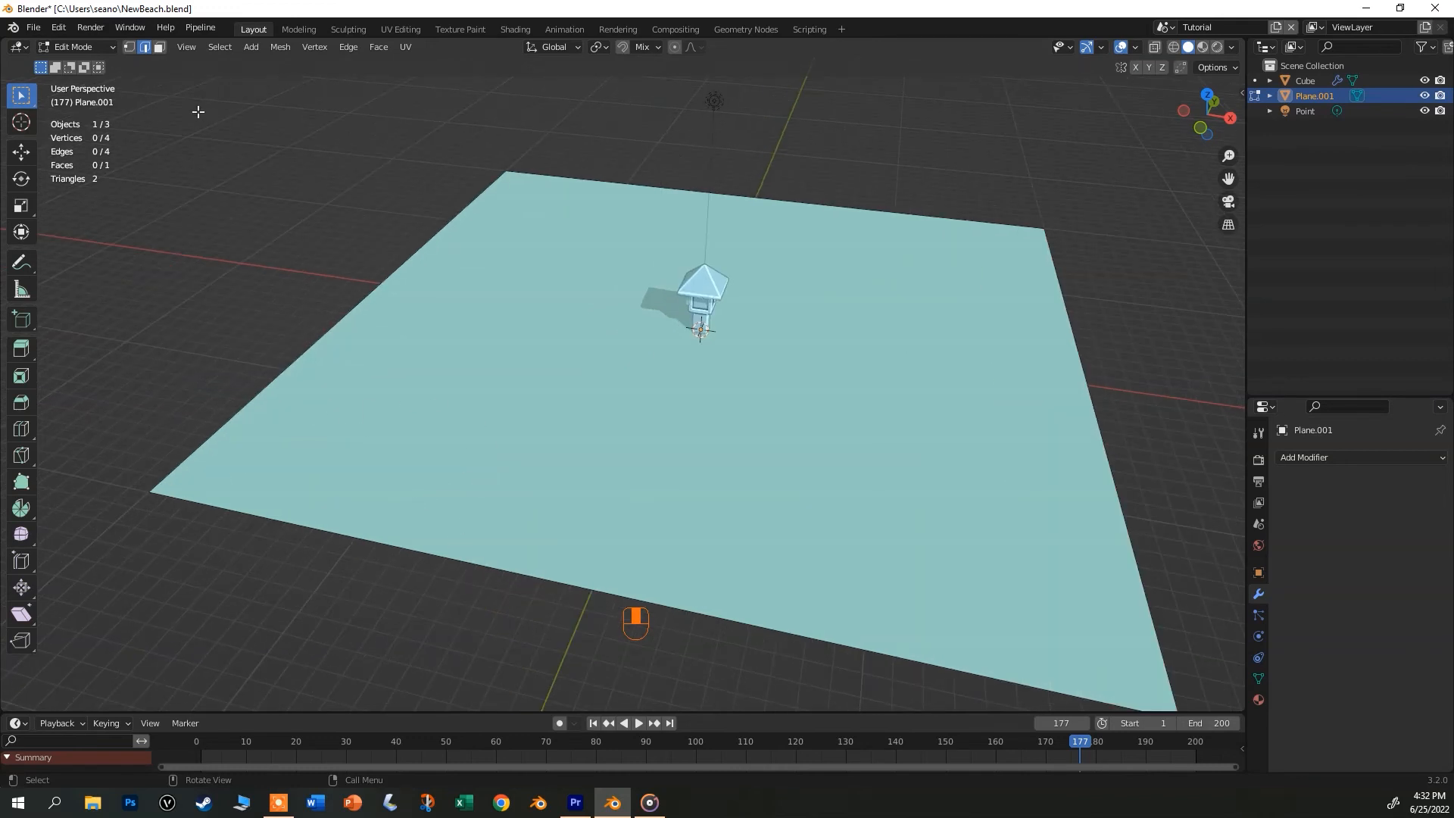
{"action": "key", "text": "2"}
{"action": "left_click", "coordinate": [144, 55]}
{"action": "key", "text": "ctrl"}
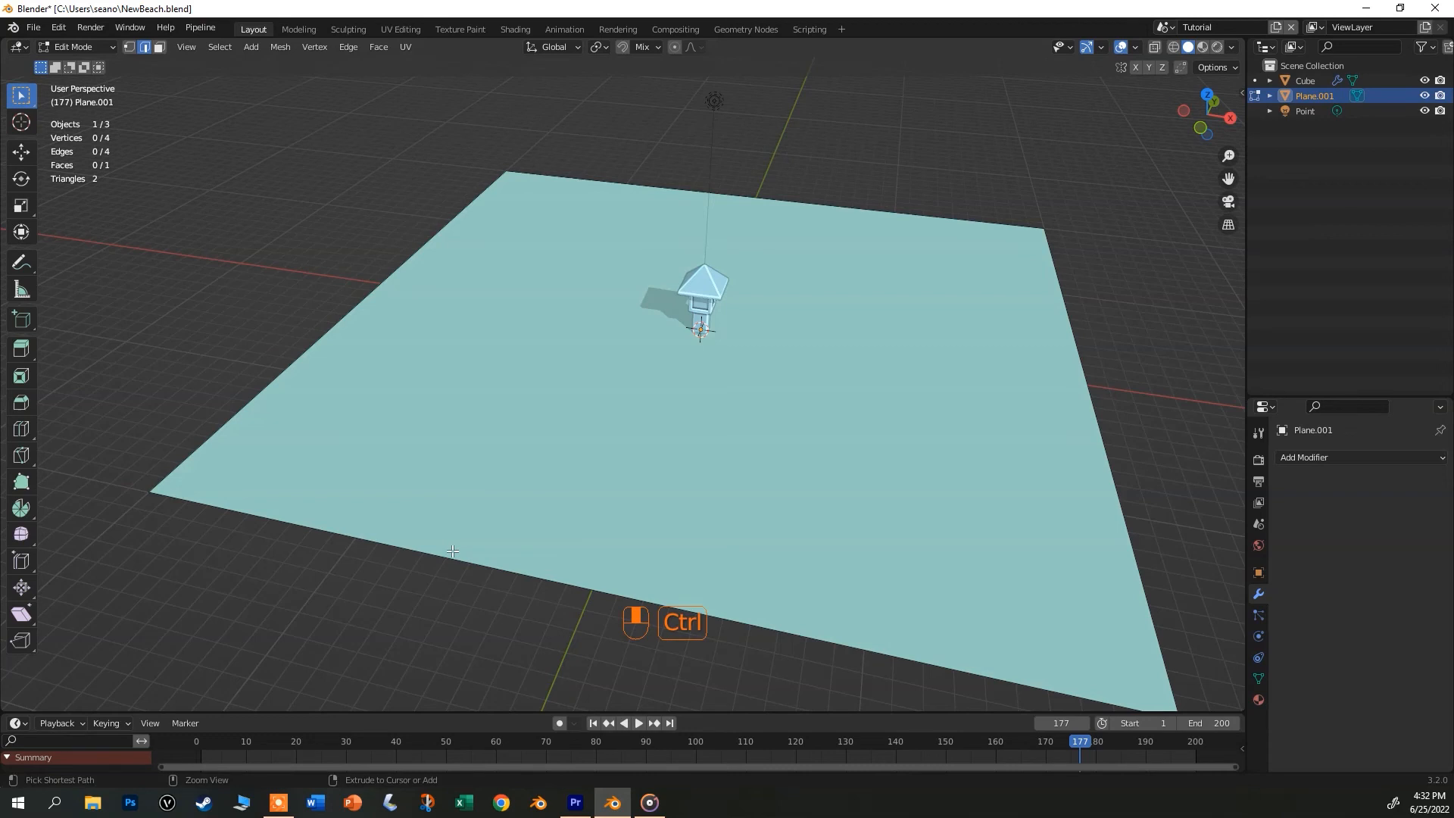
{"action": "key", "text": "ctrl+r"}
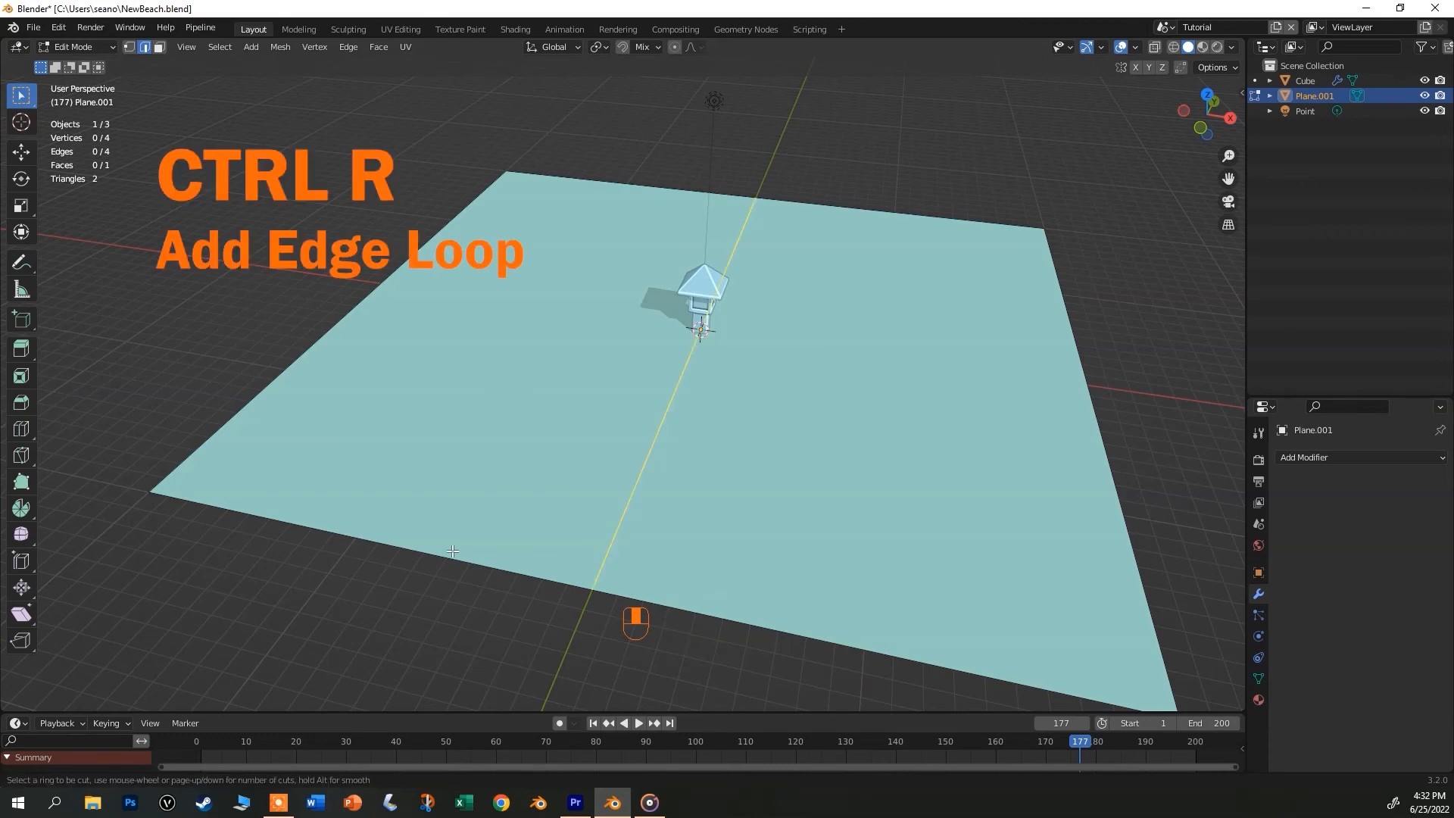
{"action": "scroll", "coordinate": [452, 551], "scroll_direction": "up", "scroll_amount": 8}
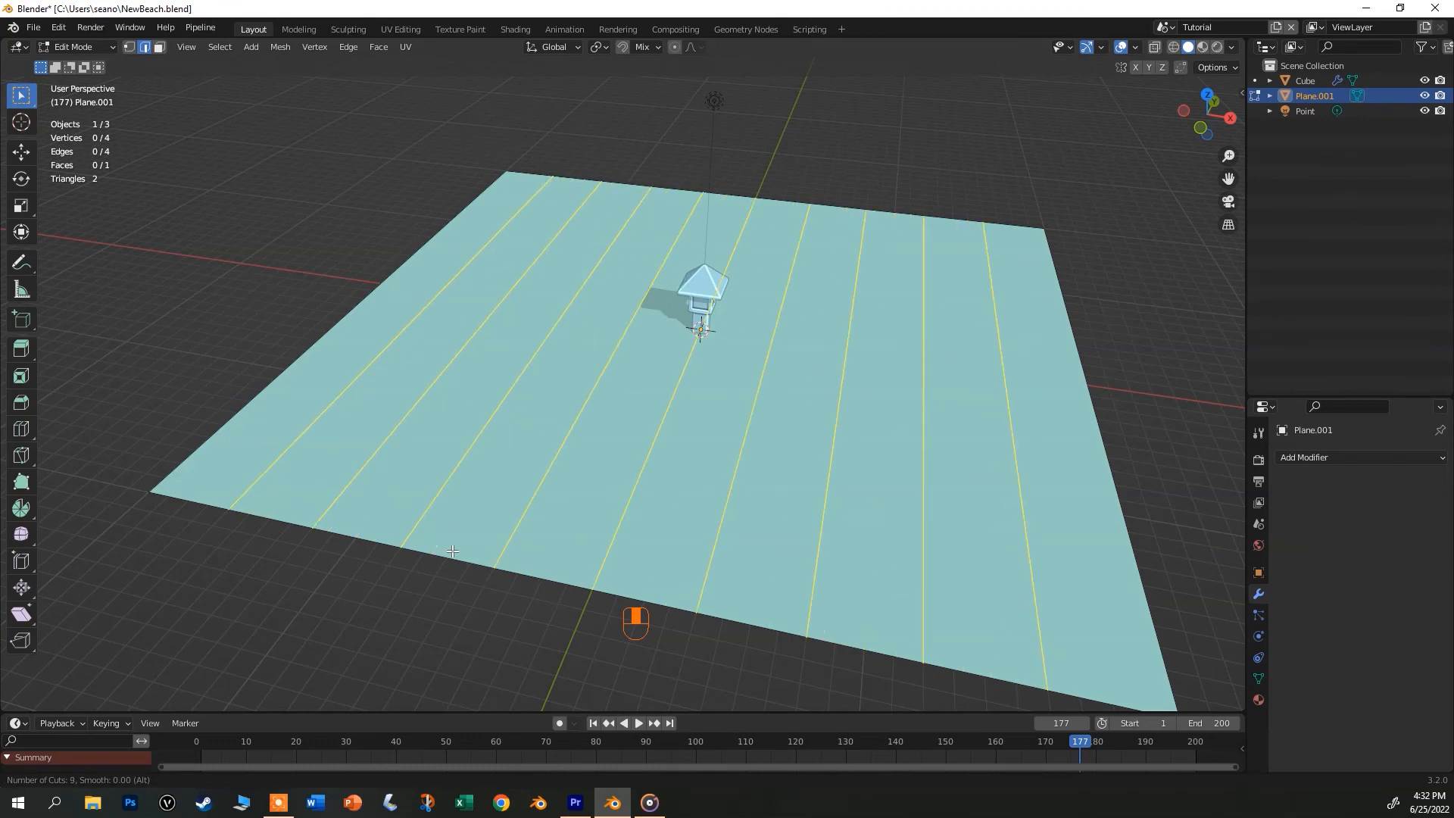
{"action": "scroll", "coordinate": [452, 552], "scroll_direction": "down", "scroll_amount": 3}
{"action": "scroll", "coordinate": [452, 551], "scroll_direction": "up", "scroll_amount": 2}
{"action": "left_click", "coordinate": [452, 551]}
{"action": "left_click", "coordinate": [458, 540]}
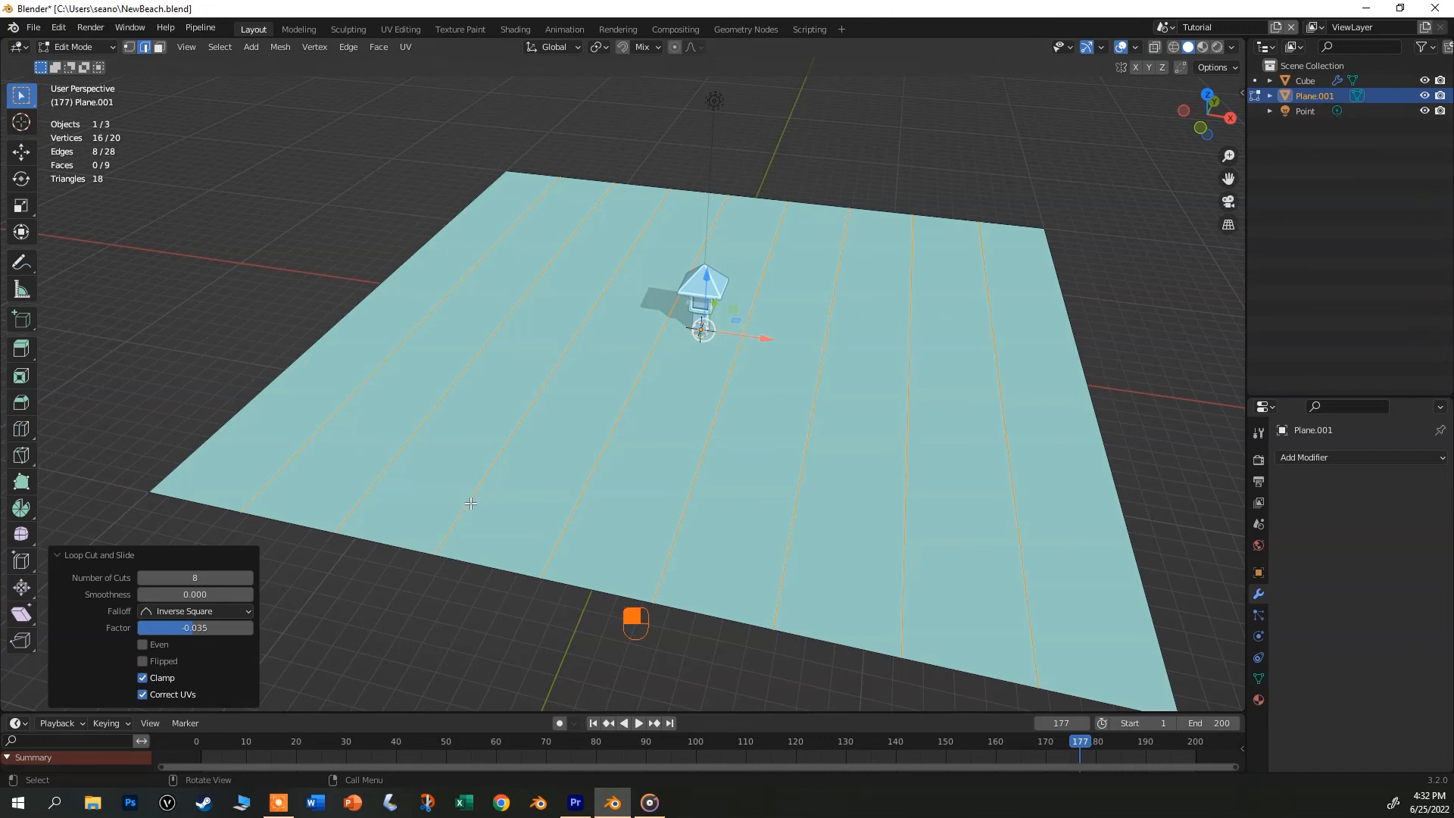
Try raising one of the new edge loops vertically, and undo both the move and the loop cuts.
{"action": "left_click", "coordinate": [469, 503]}
{"action": "left_click_drag", "start_coordinate": [577, 255], "coordinate": [575, 175]}
{"action": "key", "text": "ctrl+z"}
{"action": "key", "text": "ctrl+z"}
{"action": "key", "text": "ctrl+z"}
{"action": "key", "text": "ctrl+z"}
{"action": "key", "text": "ctrl+z"}
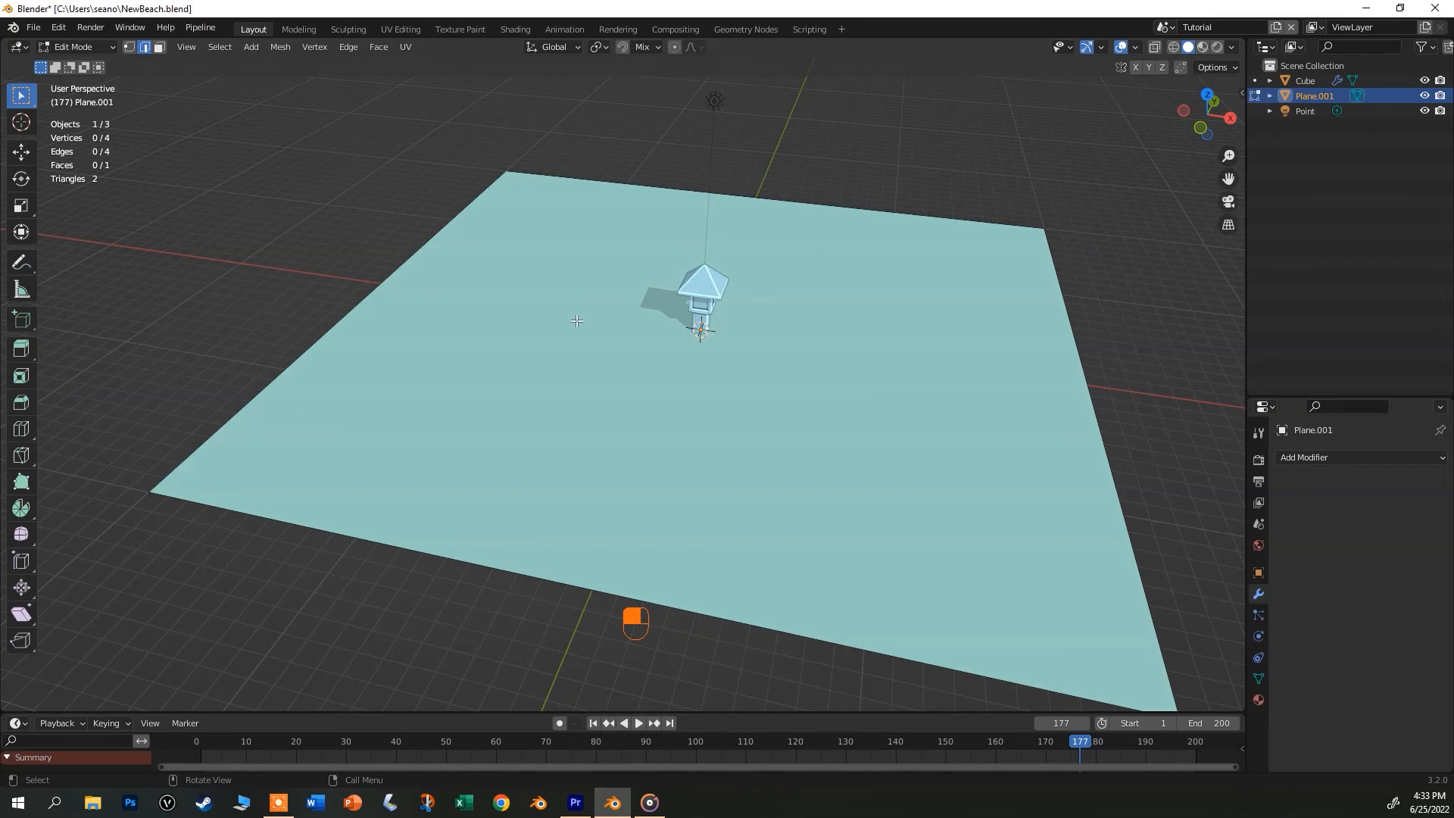
Subdivide the ground plane's face with 32 cuts.
{"action": "key", "text": "3"}
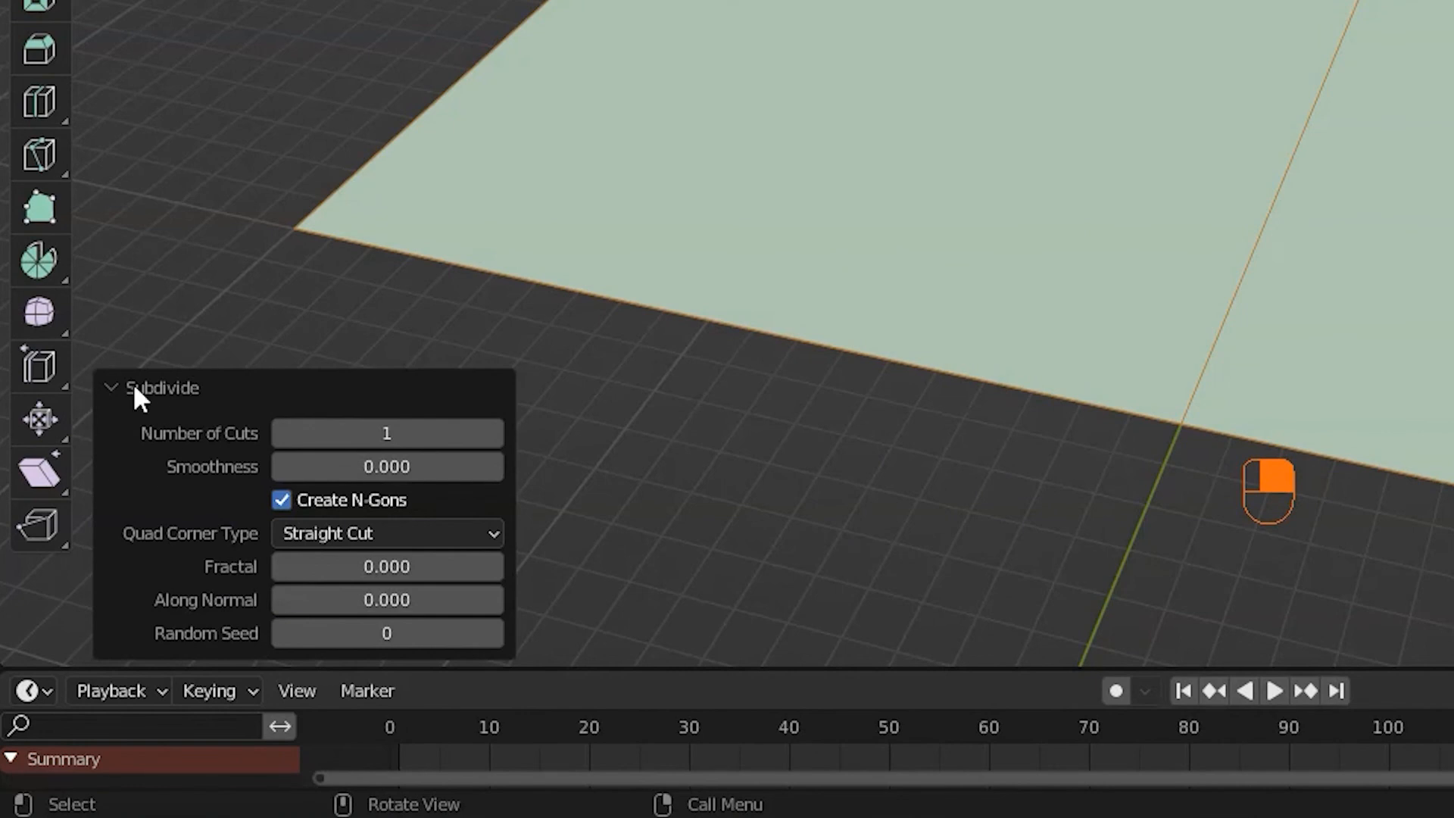
{"action": "left_click", "coordinate": [68, 573]}
{"action": "left_click", "coordinate": [51, 698]}
{"action": "left_click", "coordinate": [397, 433]}
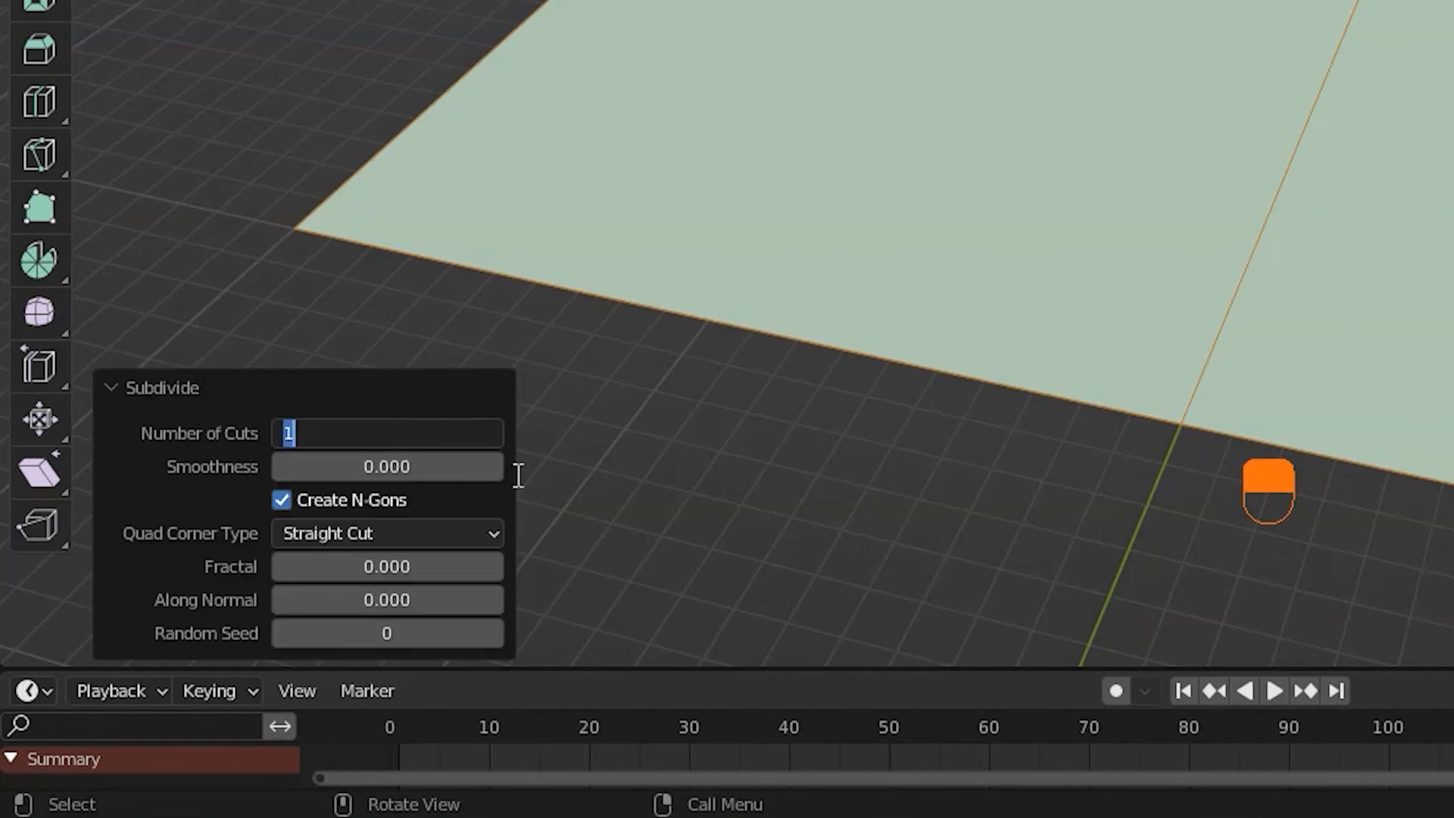
{"action": "type", "text": "32"}
{"action": "key", "text": "Return"}
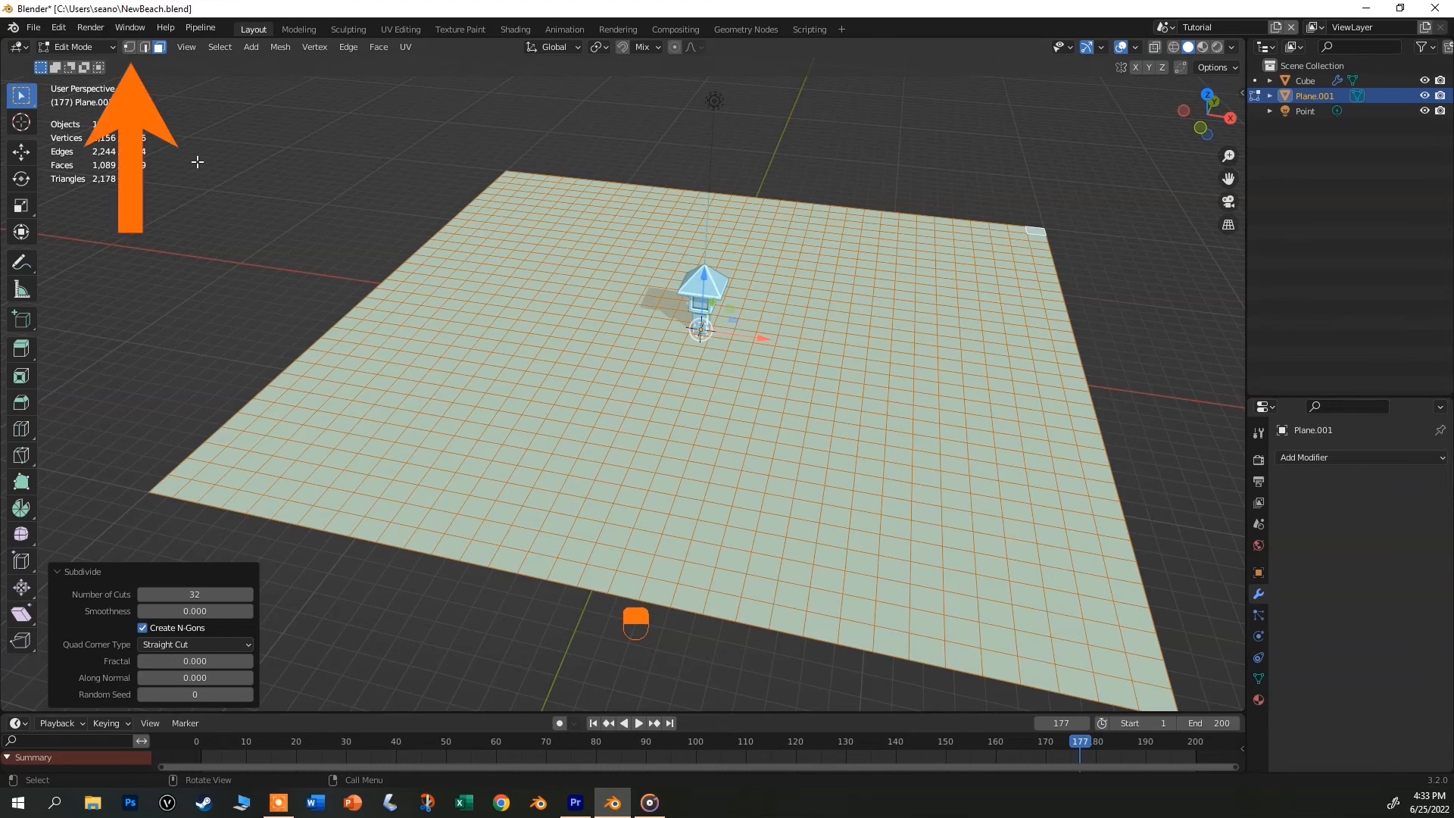
Switch to vertex selection and select a single vertex of the ground on the shadow side of the lantern.
{"action": "key", "text": "1"}
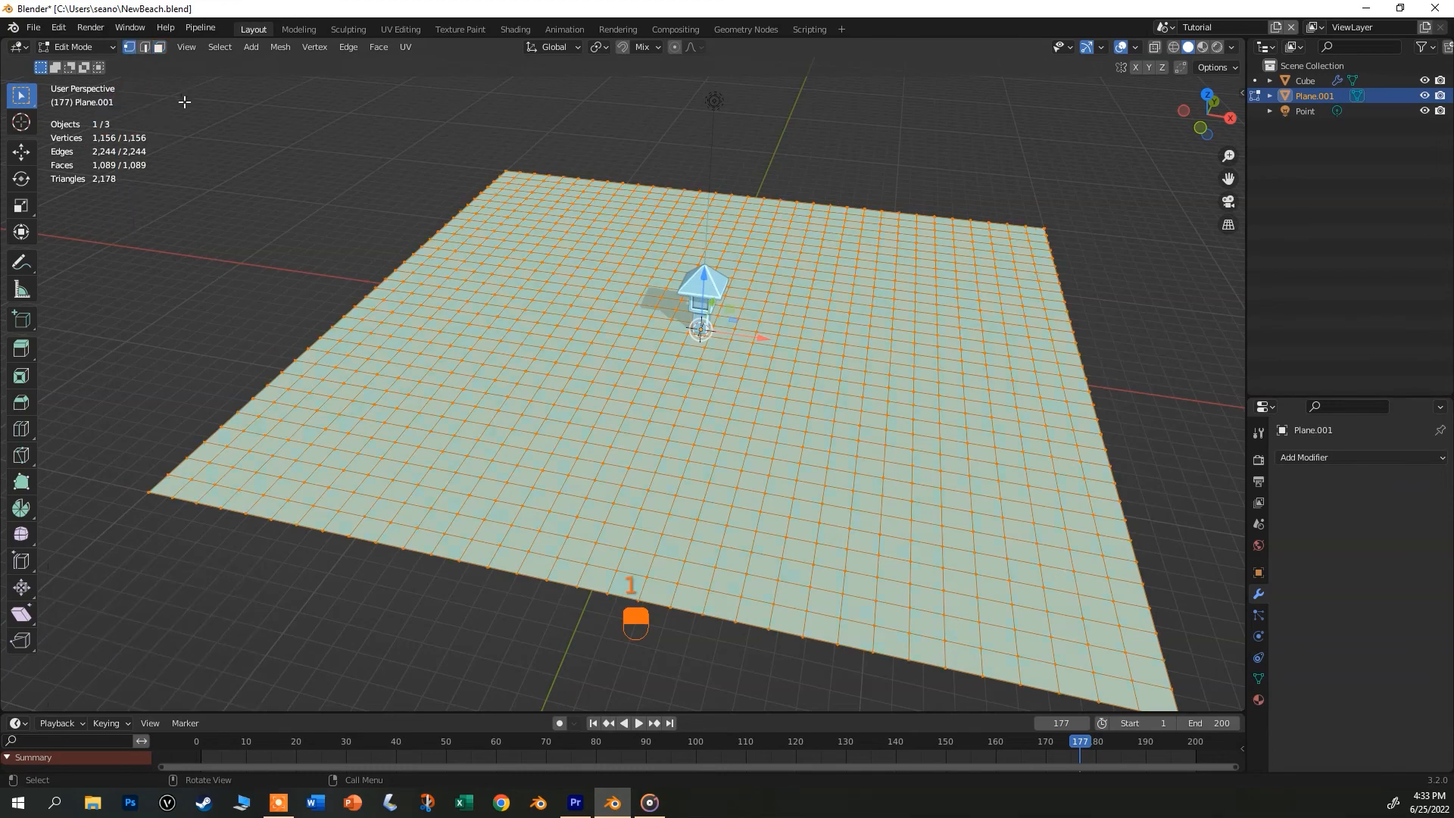
{"action": "left_click", "coordinate": [419, 283]}
{"action": "left_click", "coordinate": [502, 285]}
Try raising the single ground vertex vertically without proportional editing, and undo the move.
{"action": "left_click_drag", "start_coordinate": [500, 228], "coordinate": [500, 186]}
{"action": "scroll", "coordinate": [485, 303], "scroll_direction": "up", "scroll_amount": 4}
{"action": "key", "text": "ctrl+z"}
{"action": "key", "text": "ctrl+z"}
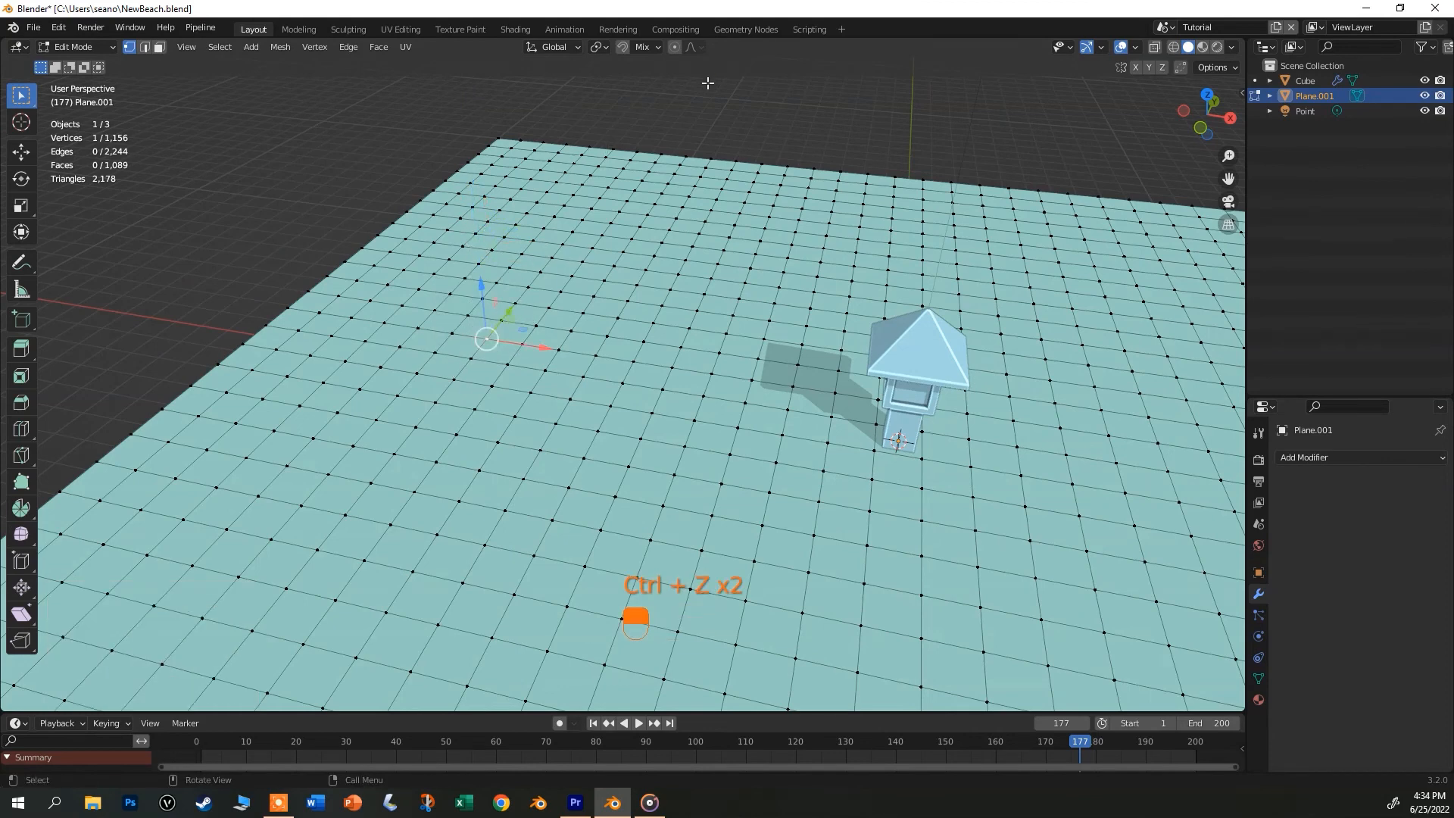
Enable proportional editing with the Smooth falloff.
{"action": "left_click", "coordinate": [675, 50]}
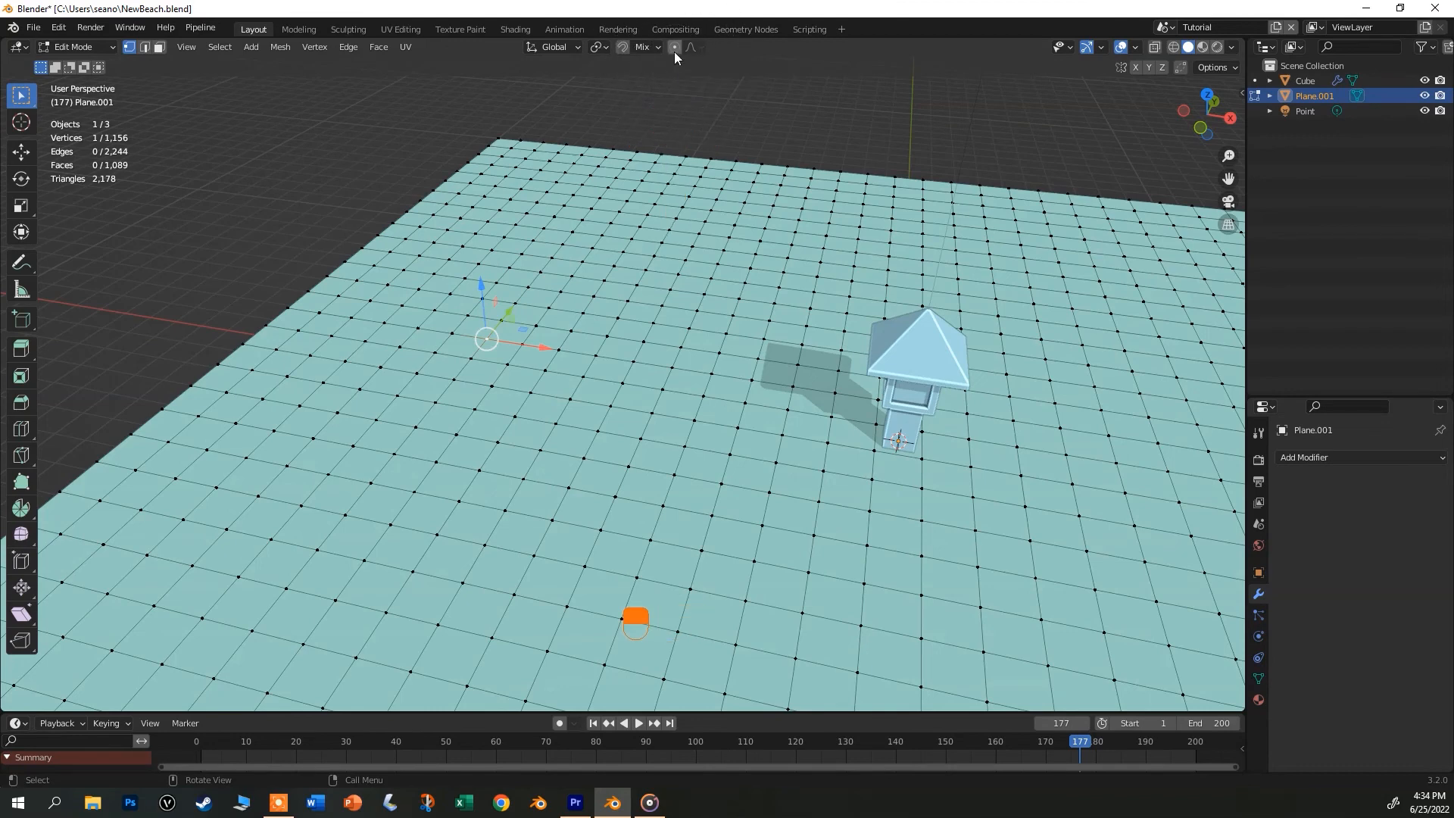
{"action": "left_click", "coordinate": [675, 49]}
{"action": "left_click", "coordinate": [696, 48]}
{"action": "left_click", "coordinate": [696, 49]}
{"action": "left_click", "coordinate": [698, 47]}
Try lifting the ground vertex into a hill with proportional editing, and undo the move.
{"action": "left_click_drag", "start_coordinate": [509, 313], "coordinate": [479, 182]}
{"action": "key", "text": "ctrl+z"}
{"action": "key", "text": "g"}
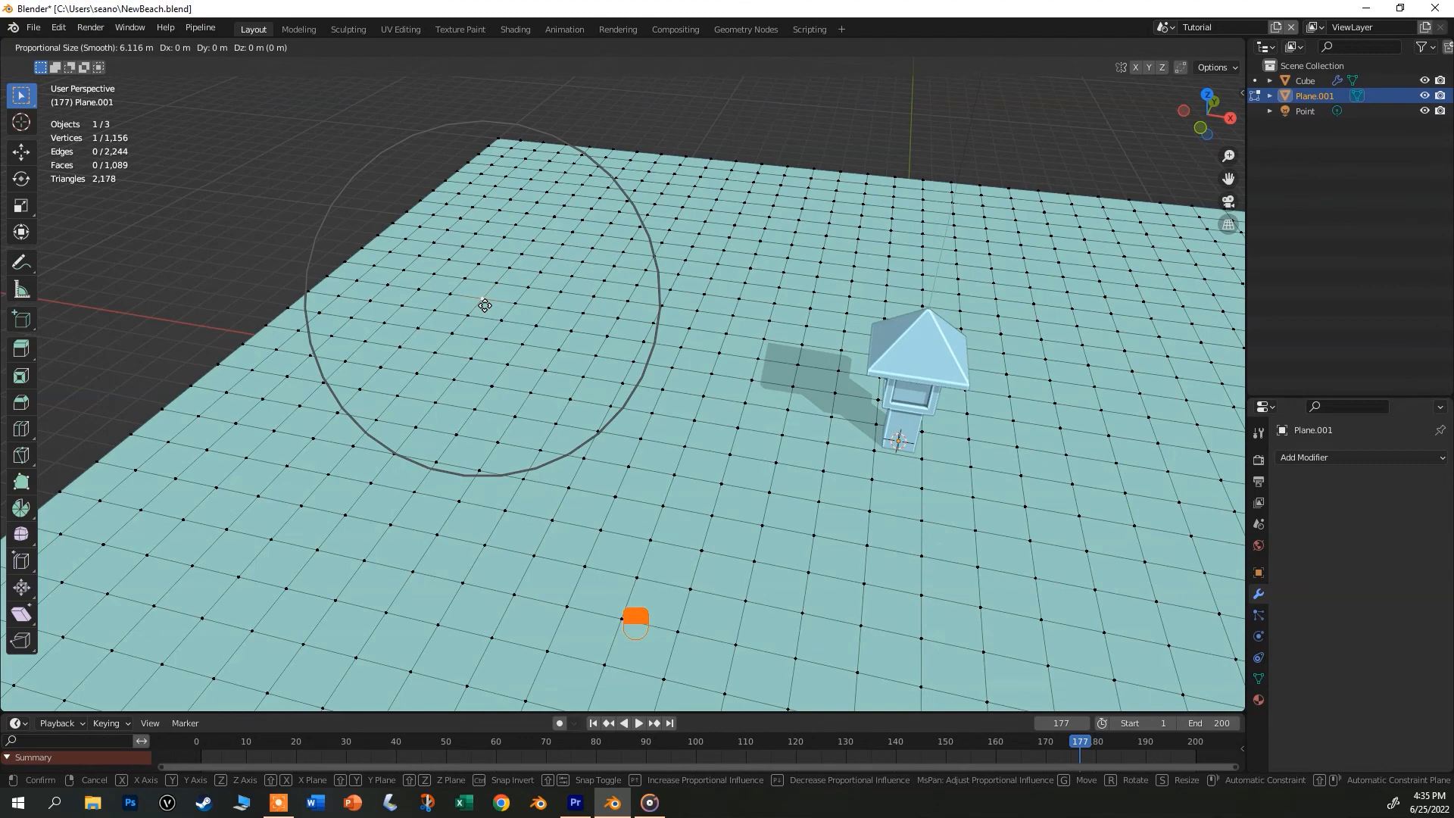
{"action": "left_click", "coordinate": [485, 305]}
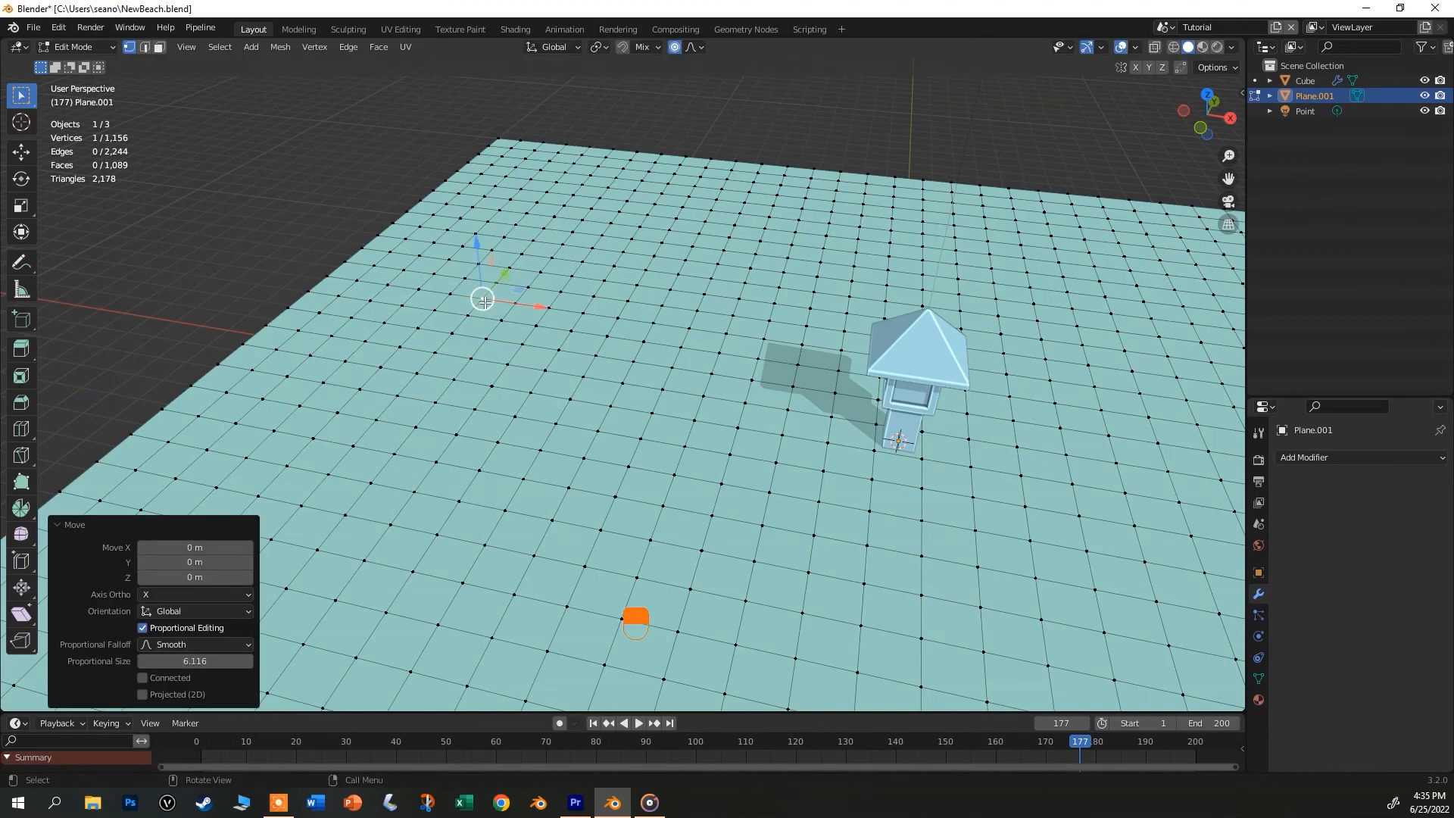
Return the terrain to Object Mode and add an Ico Sphere mesh.
{"action": "key", "text": "Tab"}
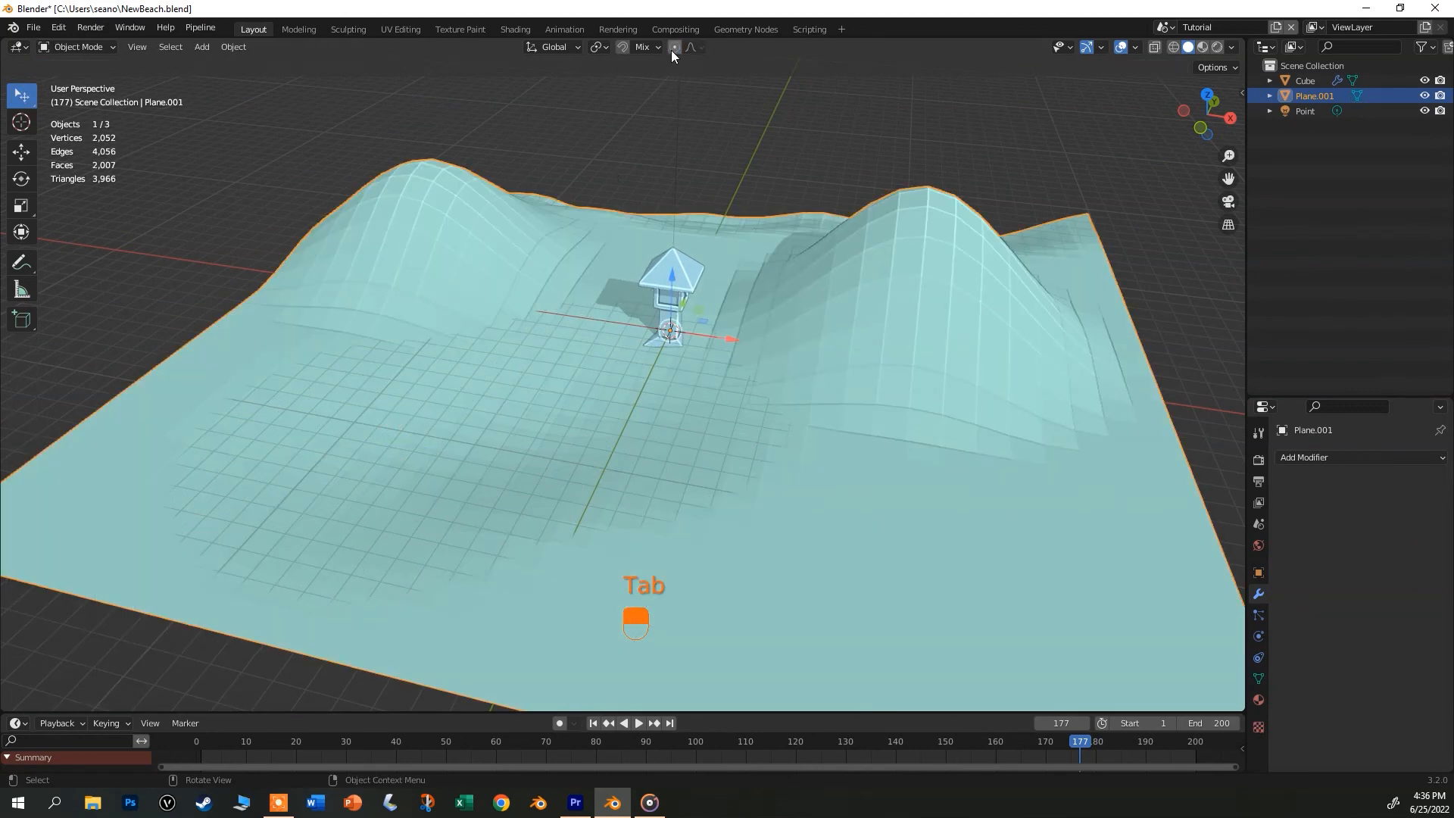
{"action": "scroll", "coordinate": [238, 147], "scroll_direction": "up", "scroll_amount": 2}
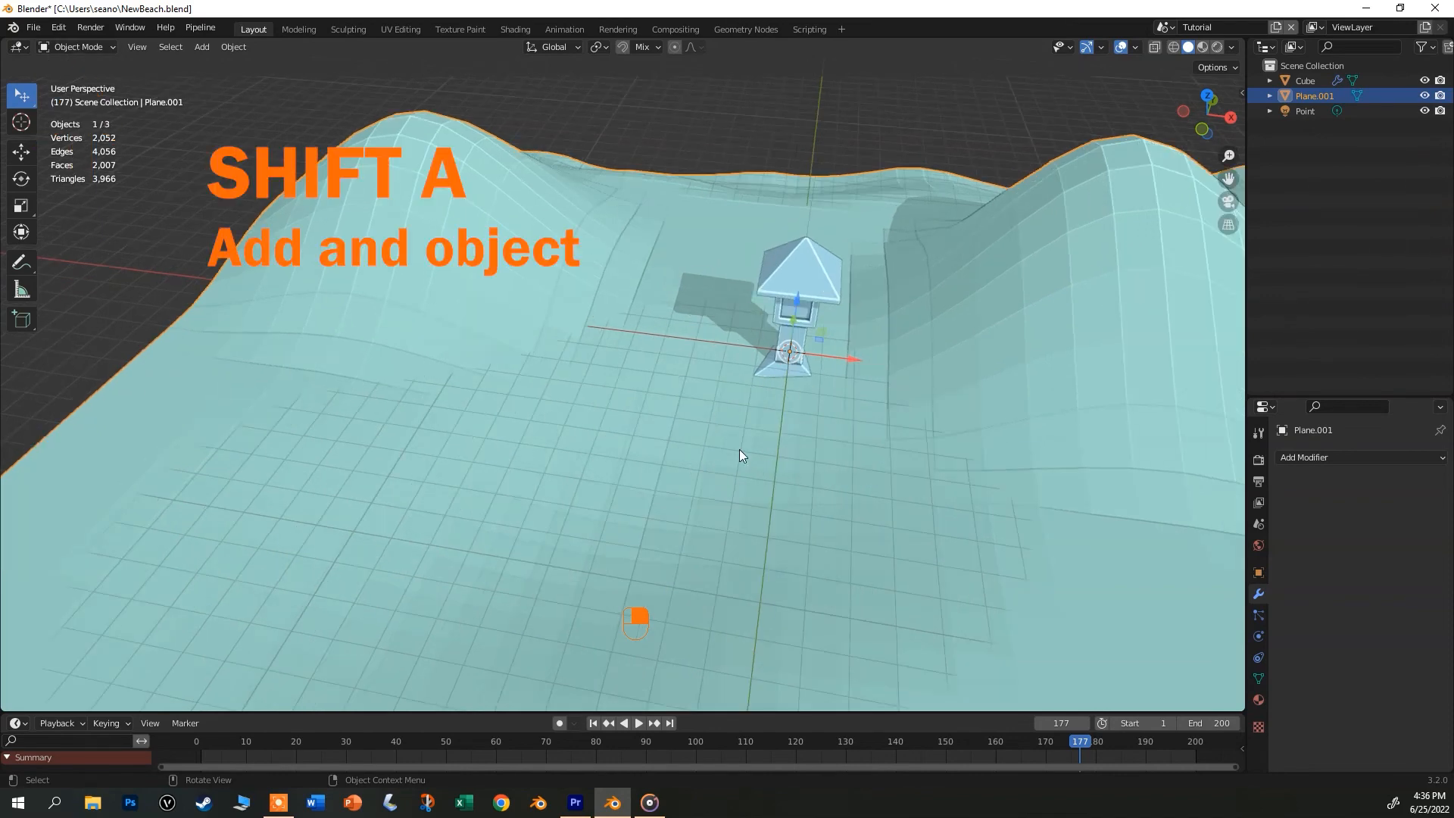
{"action": "key", "text": "shift+a"}
{"action": "mouse_move", "coordinate": [739, 448]}
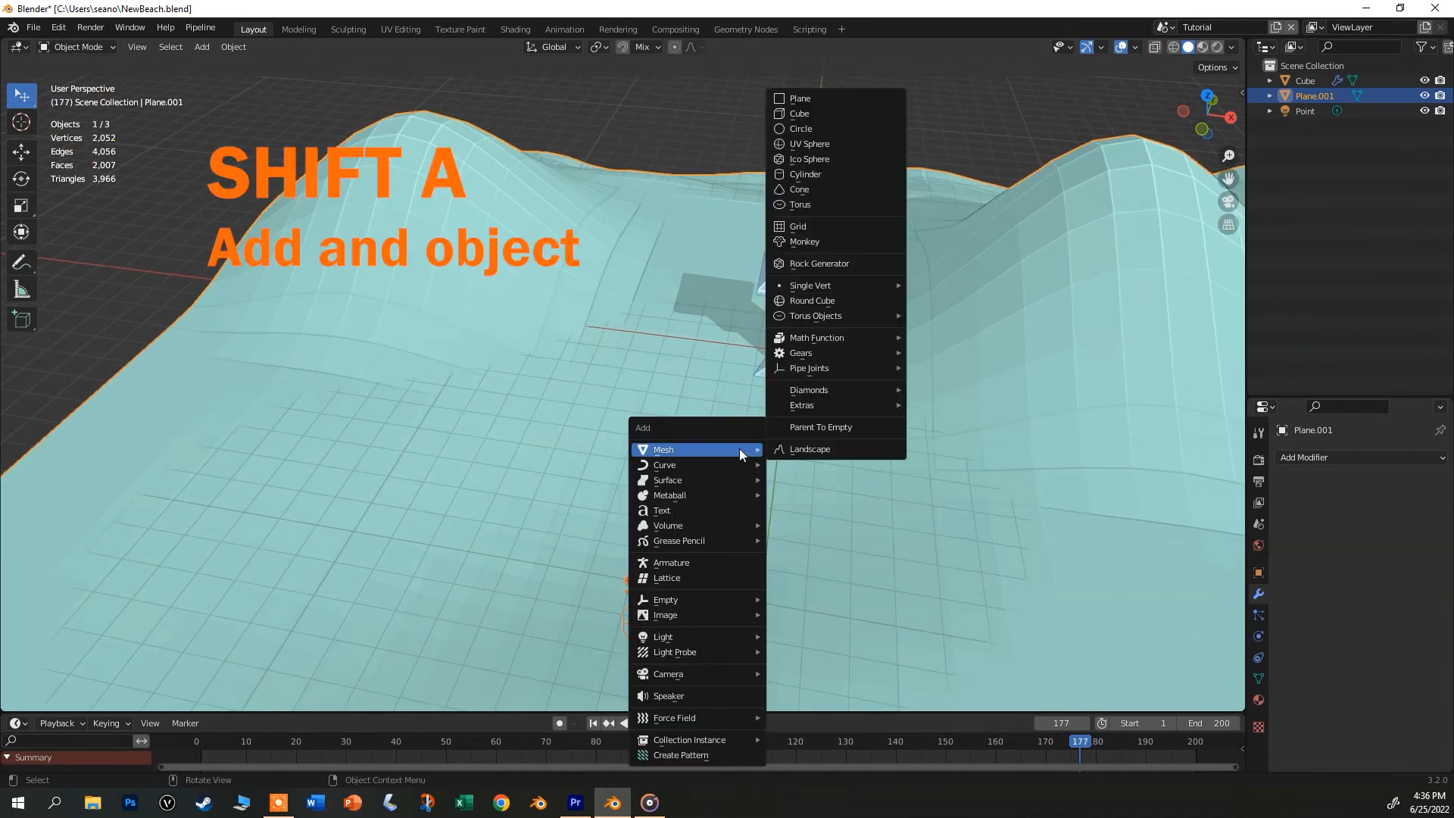
{"action": "left_click", "coordinate": [821, 159]}
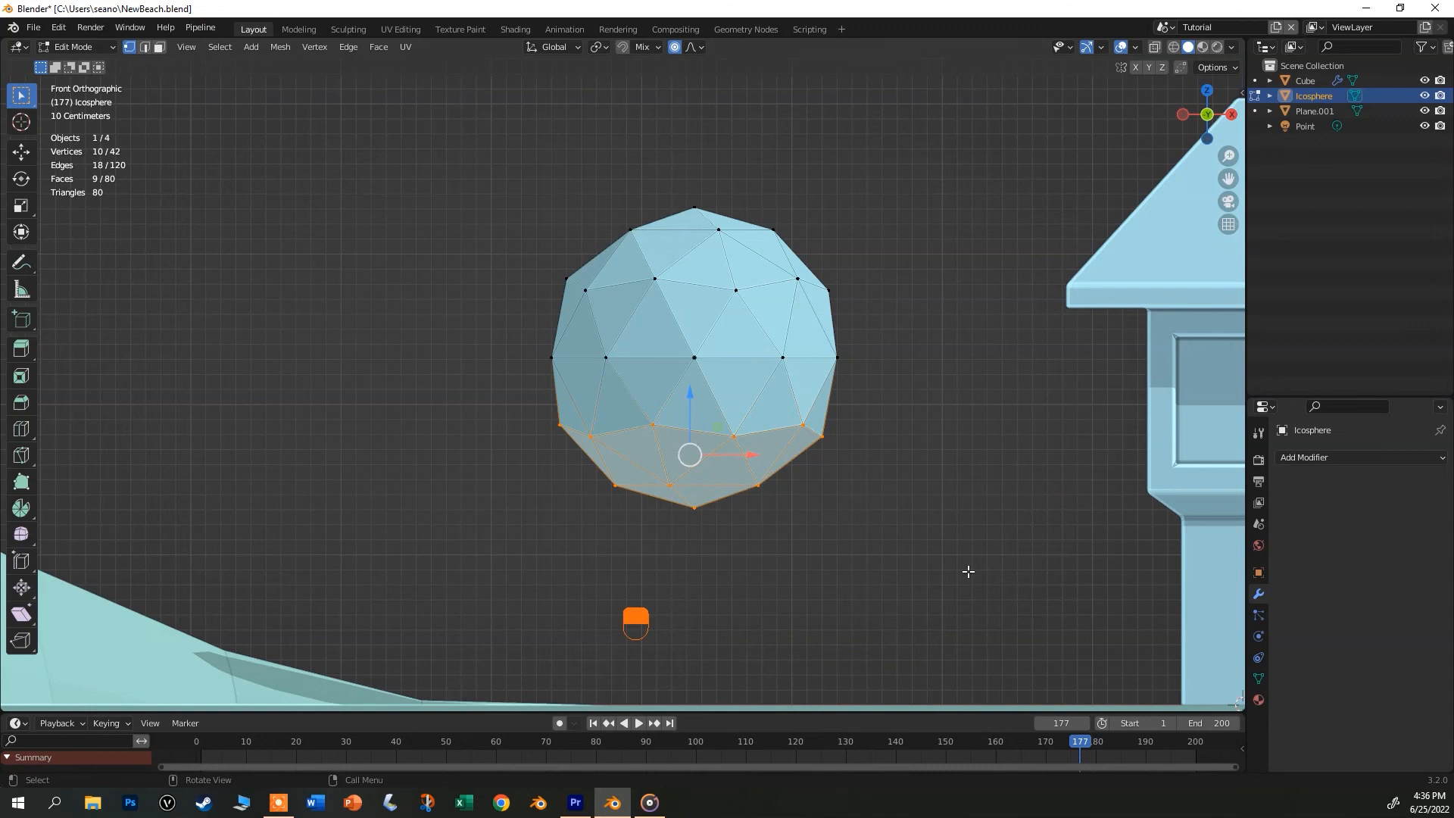
Turn off proportional editing, try raising the icosphere's lower vertices along Z, and undo the move in front view.
{"action": "key", "text": "o"}
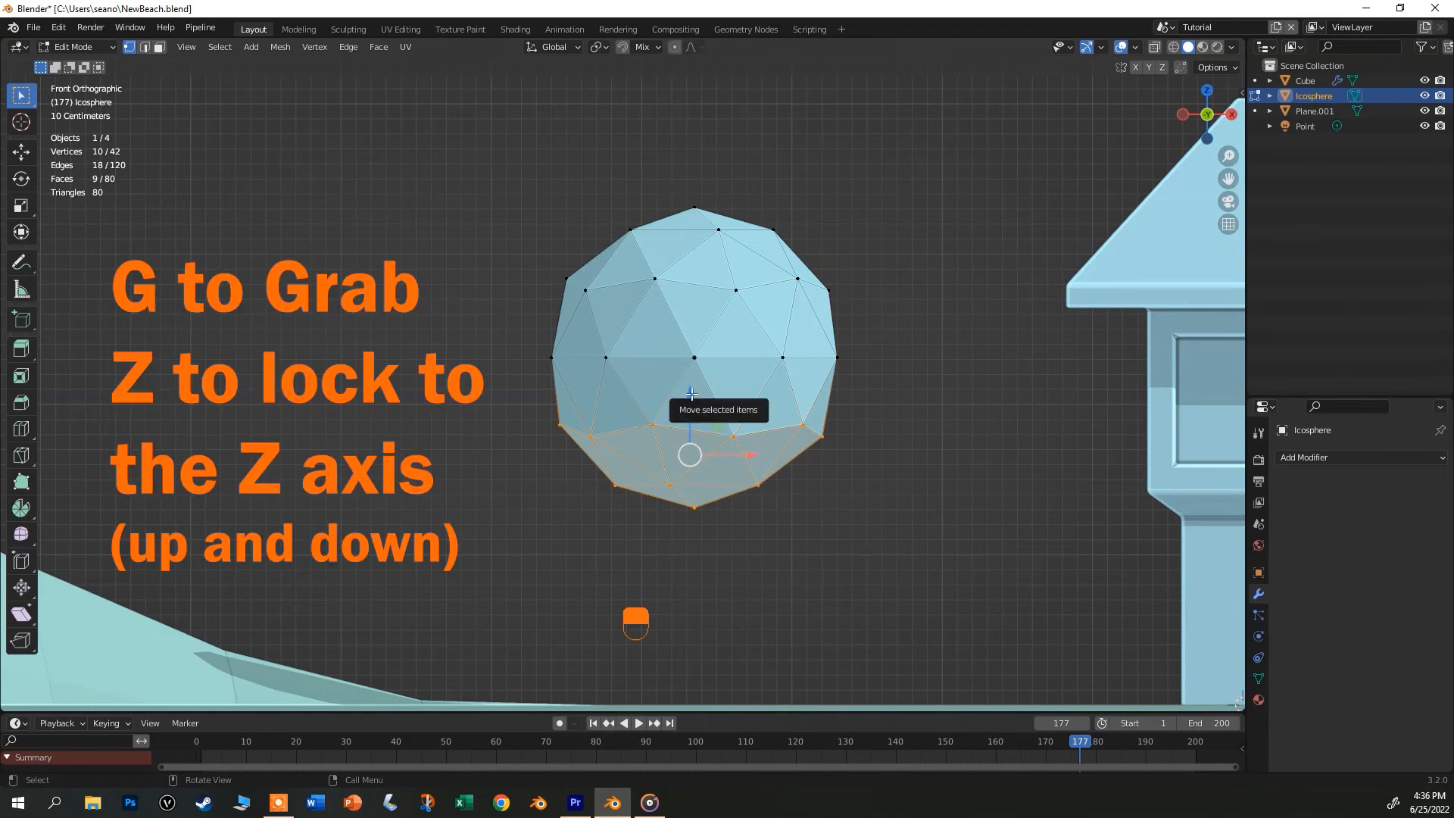
{"action": "left_click_drag", "start_coordinate": [691, 394], "coordinate": [691, 336]}
{"action": "middle_click_drag", "start_coordinate": [692, 335], "coordinate": [1069, 337]}
{"action": "key", "text": "ctrl"}
{"action": "key", "text": "ctrl+z"}
{"action": "key", "text": "KP_1"}
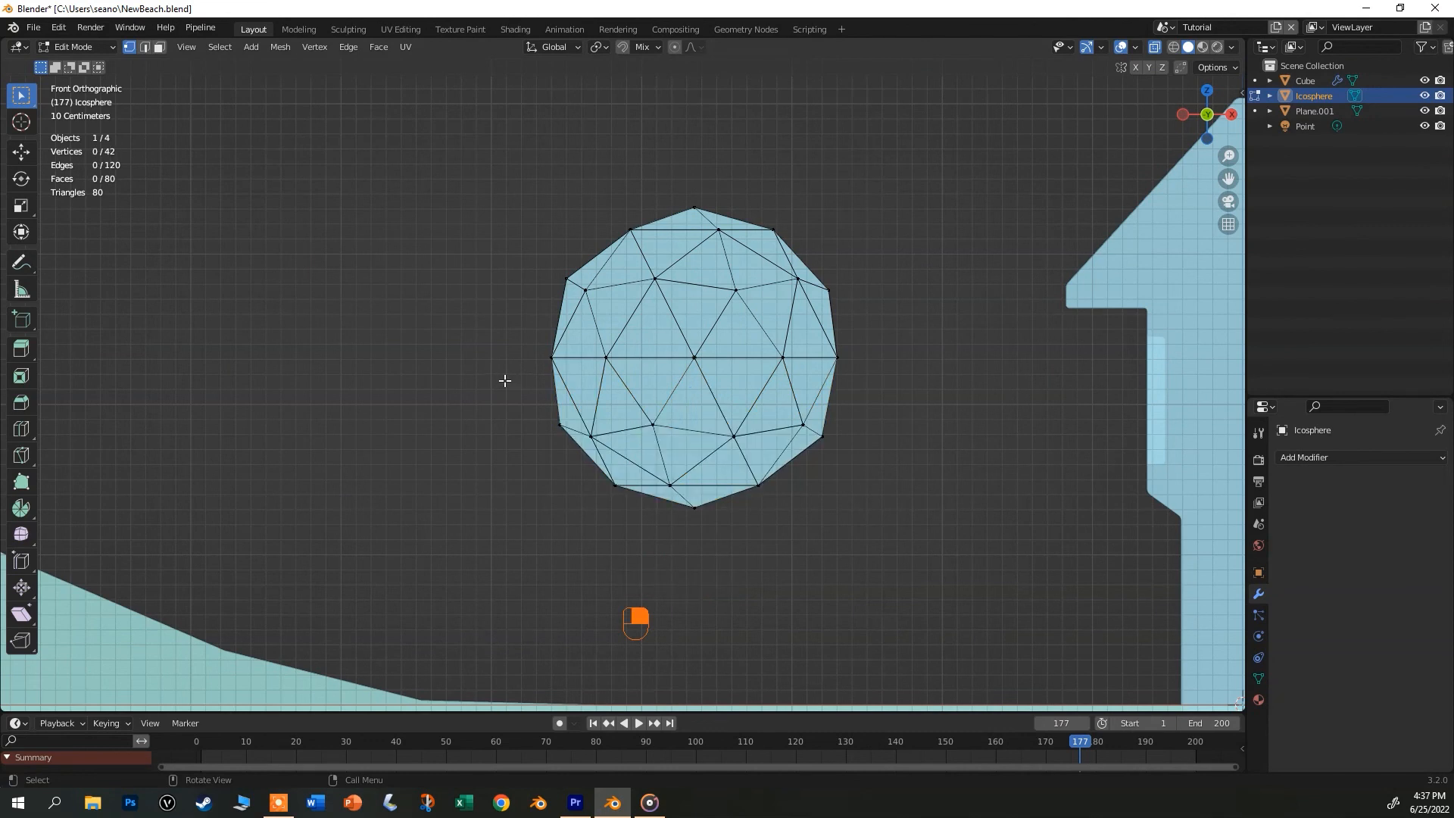
Raise the icosphere's bottom vertices about 0.13 m along Z and pull its upper side vertices outward about 0.28 m along negative X.
{"action": "left_click_drag", "start_coordinate": [507, 370], "coordinate": [931, 543]}
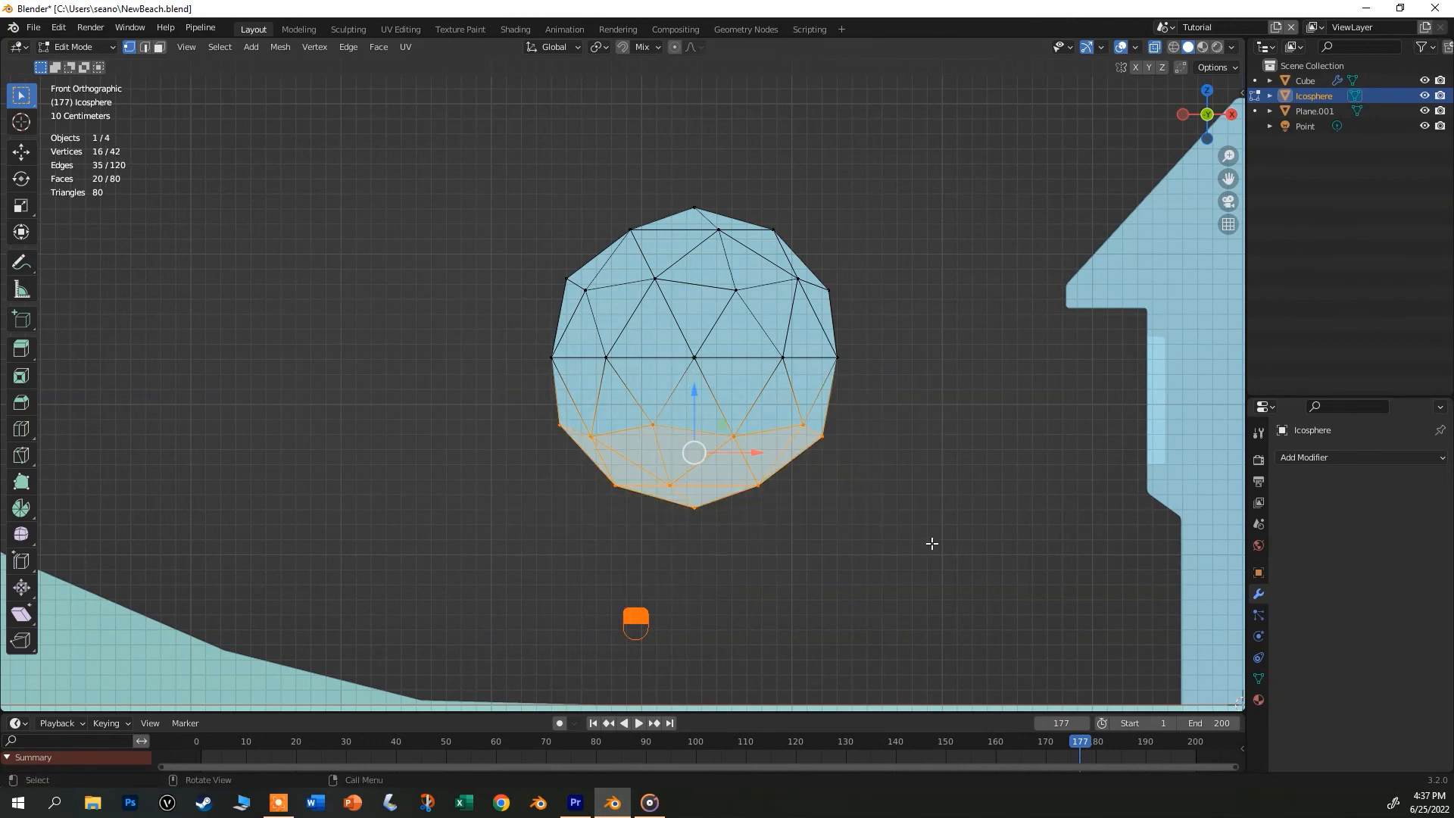
{"action": "middle_click_drag", "start_coordinate": [932, 525], "coordinate": [606, 235]}
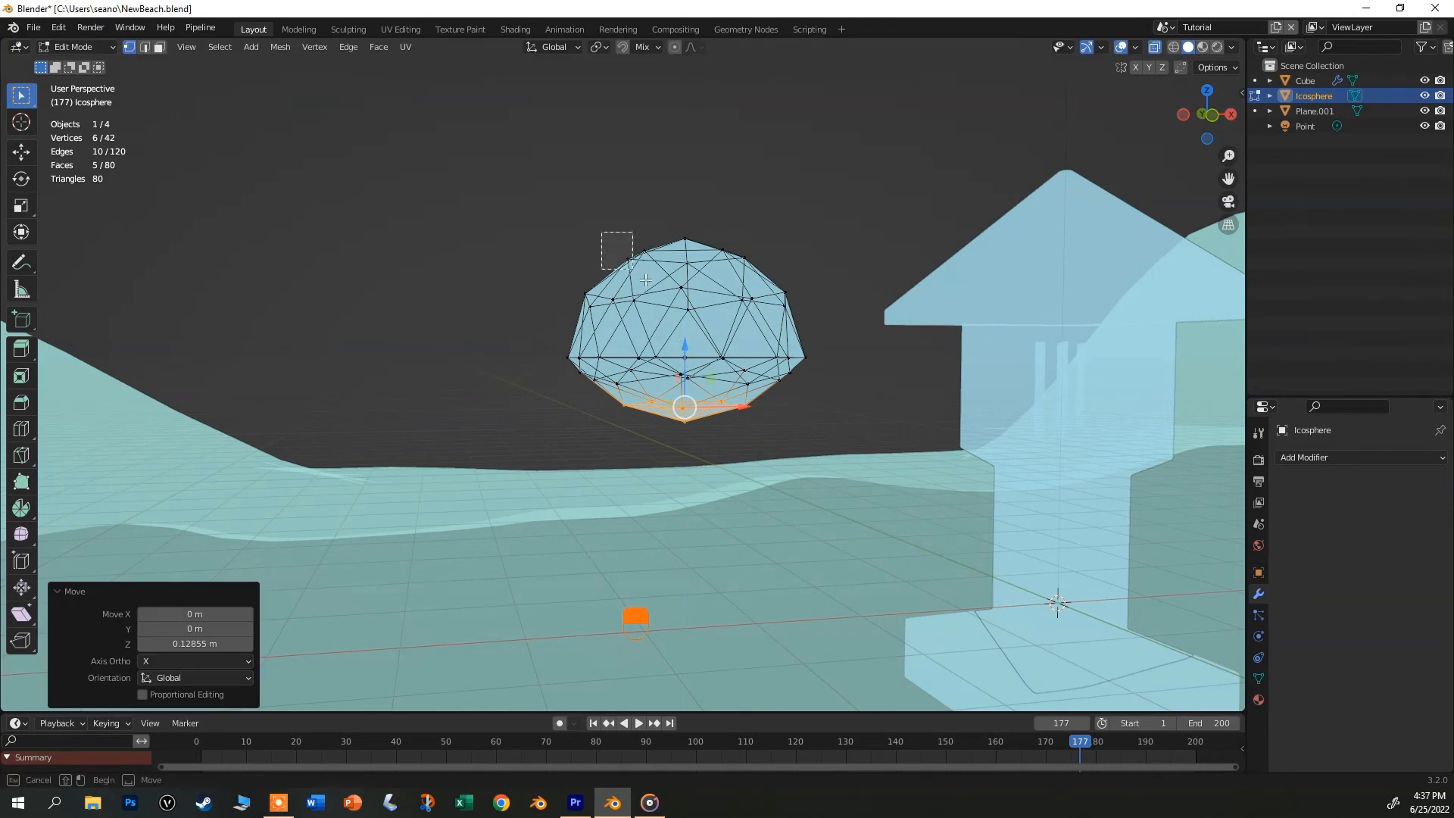
{"action": "left_click", "coordinate": [665, 268]}
{"action": "mouse_move", "coordinate": [663, 227]}
{"action": "left_mouse_down"}
{"action": "mouse_move", "coordinate": [611, 216]}
{"action": "mouse_move", "coordinate": [634, 222]}
{"action": "left_mouse_up"}
{"action": "left_click_drag", "start_coordinate": [551, 271], "coordinate": [581, 299]}
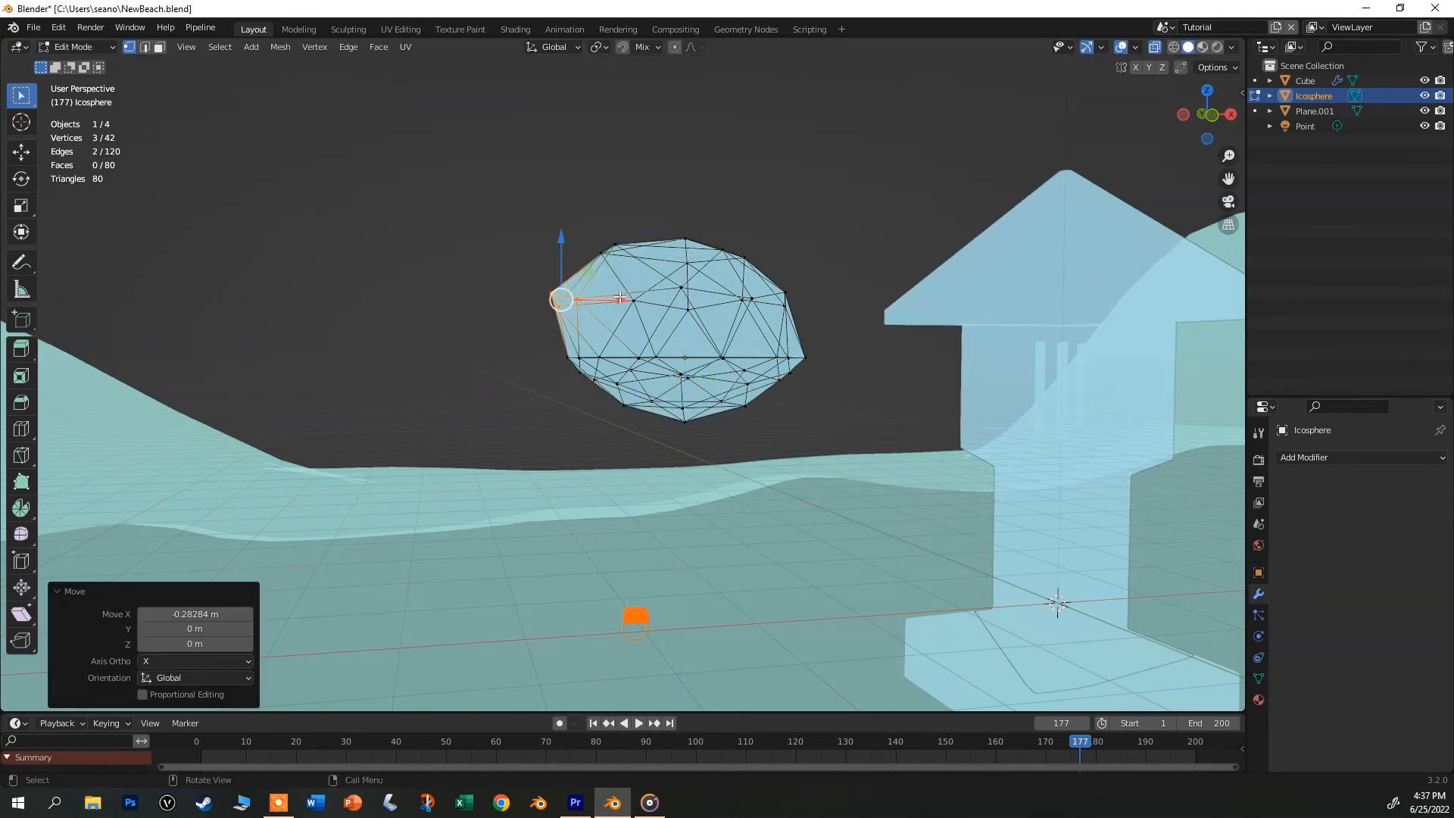
Enable proportional editing and move the vertices on the icosphere's upper positive-X side inward.
{"action": "key", "text": "o"}
{"action": "key", "text": "p"}
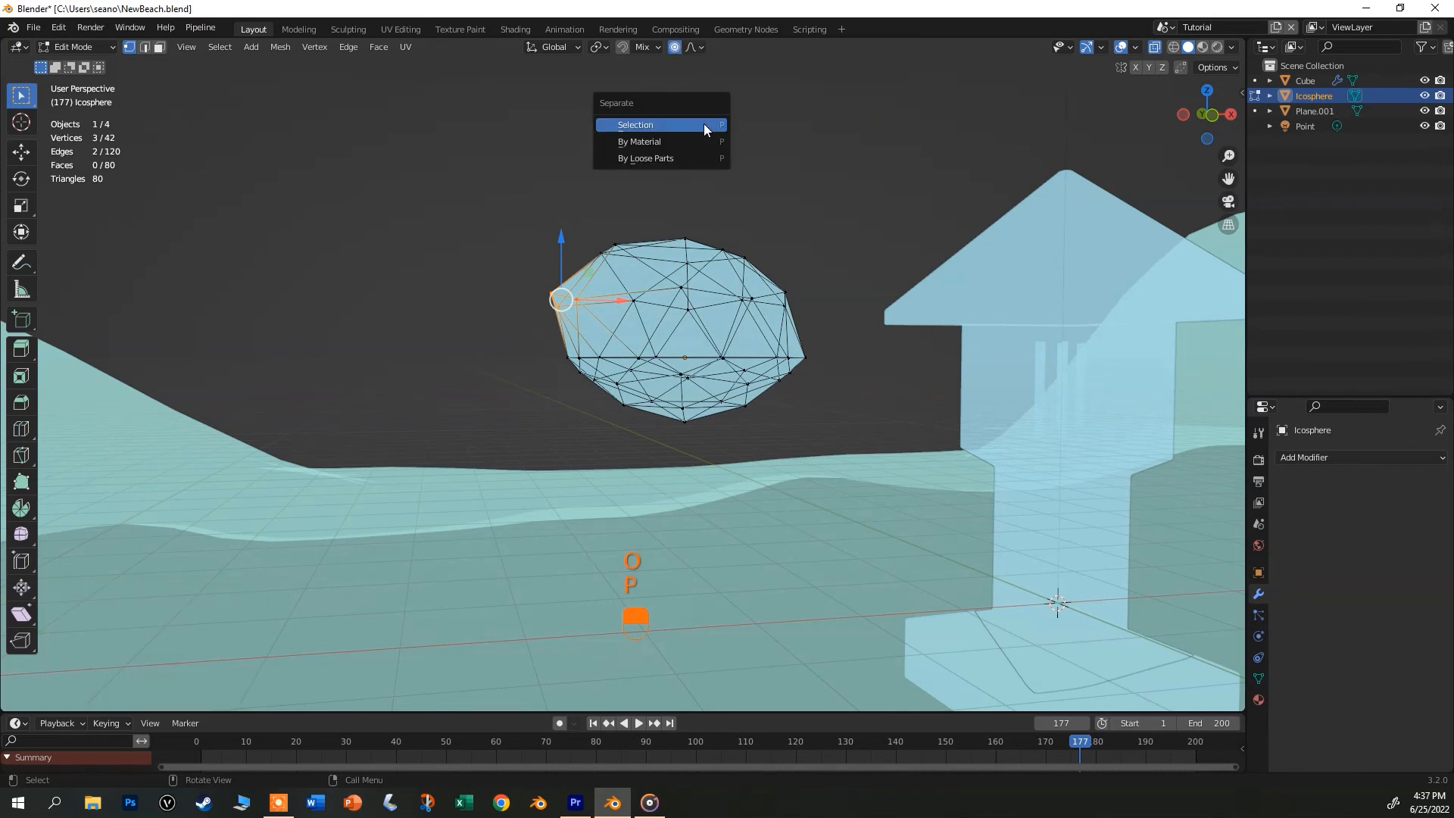
{"action": "left_click_drag", "start_coordinate": [746, 237], "coordinate": [791, 309]}
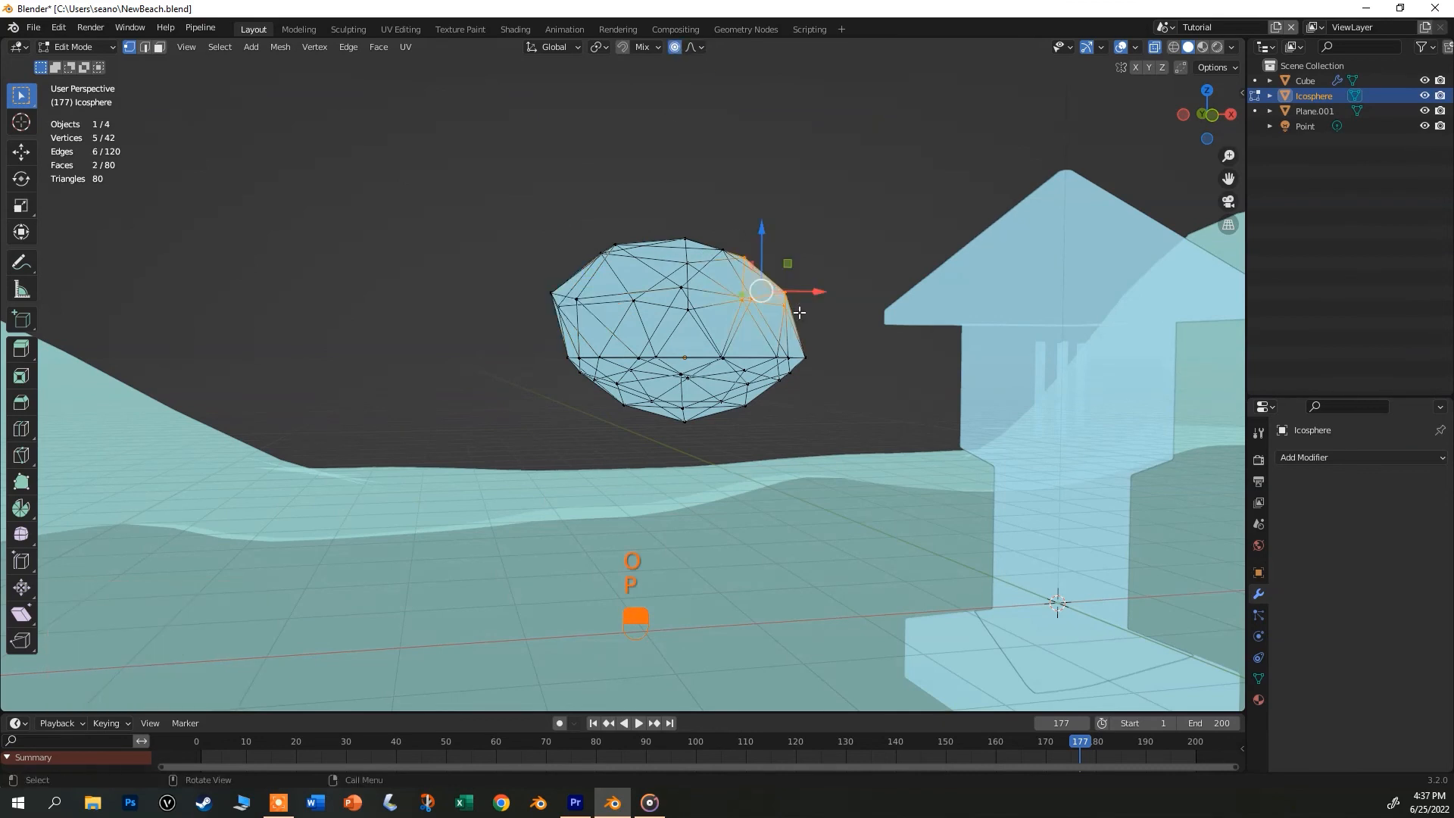
{"action": "key", "text": "g"}
{"action": "left_click", "coordinate": [762, 312]}
Move the outermost vertex on the icosphere's positive-X side inward using proportional influence, and turn proportional editing off.
{"action": "left_click", "coordinate": [778, 341]}
{"action": "key", "text": "g"}
{"action": "scroll", "coordinate": [778, 333], "scroll_direction": "up", "scroll_amount": 10}
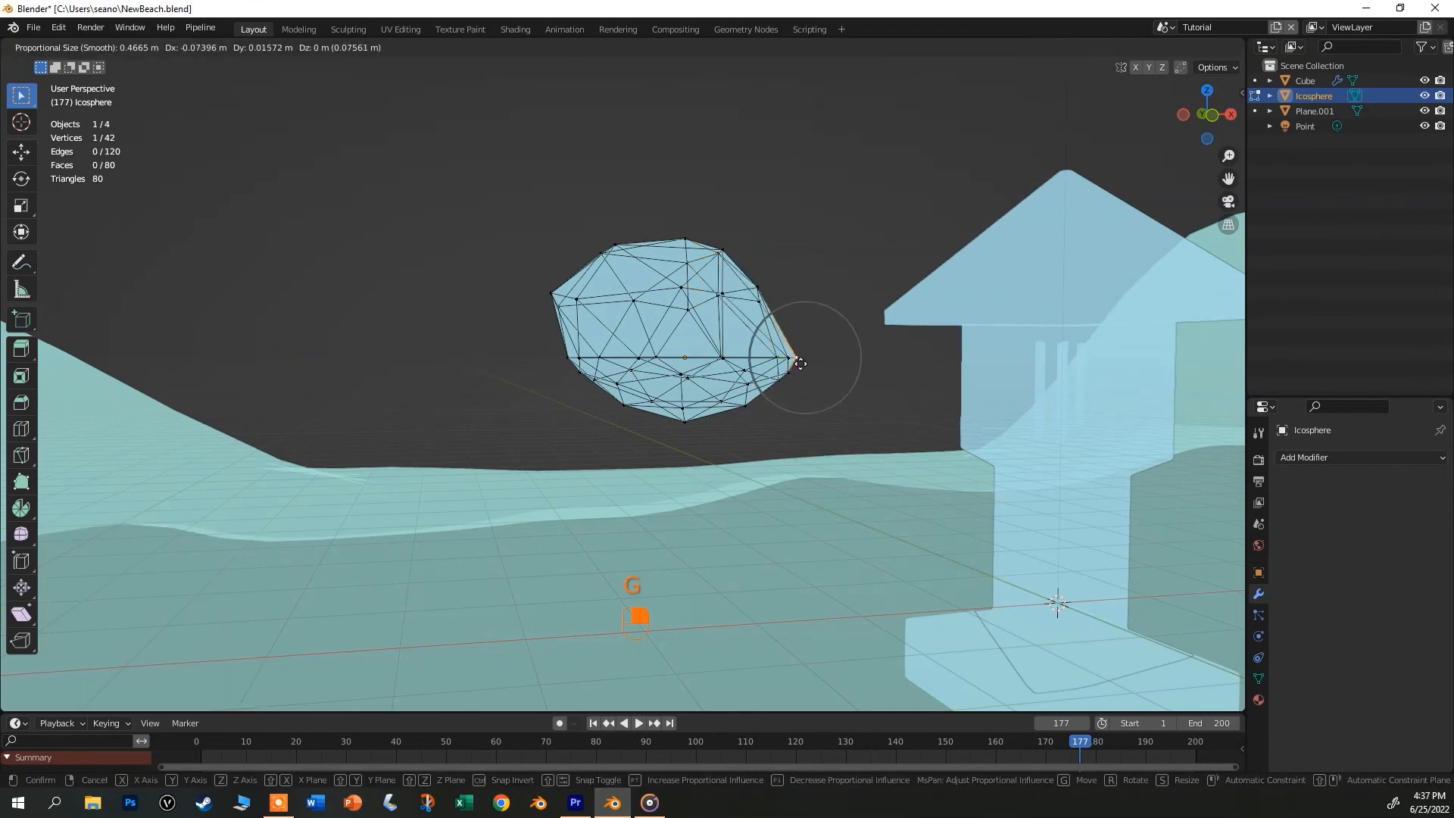
{"action": "left_click", "coordinate": [775, 282]}
{"action": "key", "text": "o"}
Return the shaped icosphere to Object Mode and turn off X-Ray display.
{"action": "middle_click_drag", "start_coordinate": [775, 282], "coordinate": [841, 144]}
{"action": "key", "text": "Tab"}
{"action": "scroll", "coordinate": [739, 227], "scroll_direction": "down", "scroll_amount": 4}
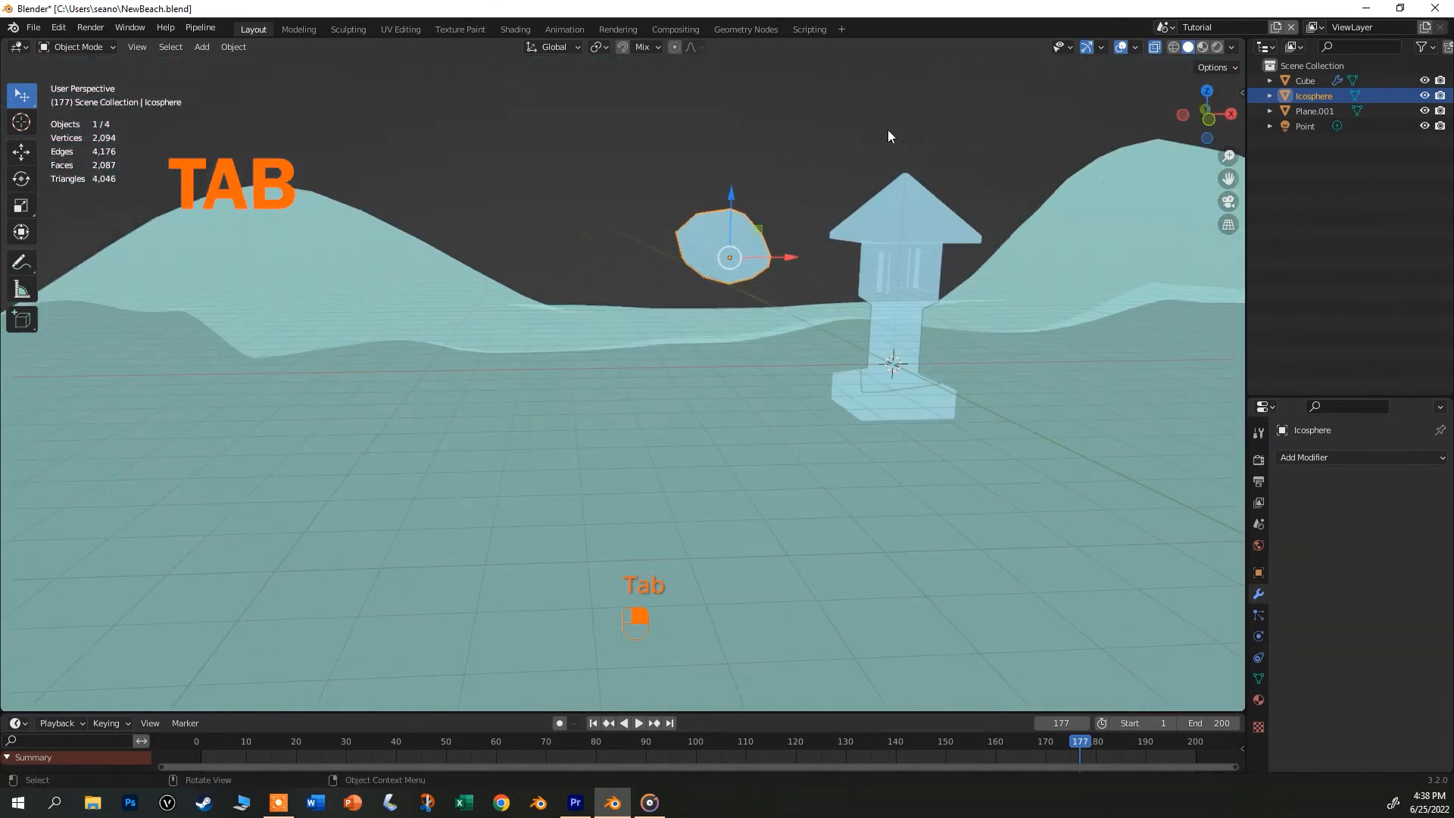
{"action": "left_click", "coordinate": [1153, 47]}
{"action": "scroll", "coordinate": [747, 206], "scroll_direction": "up", "scroll_amount": 4}
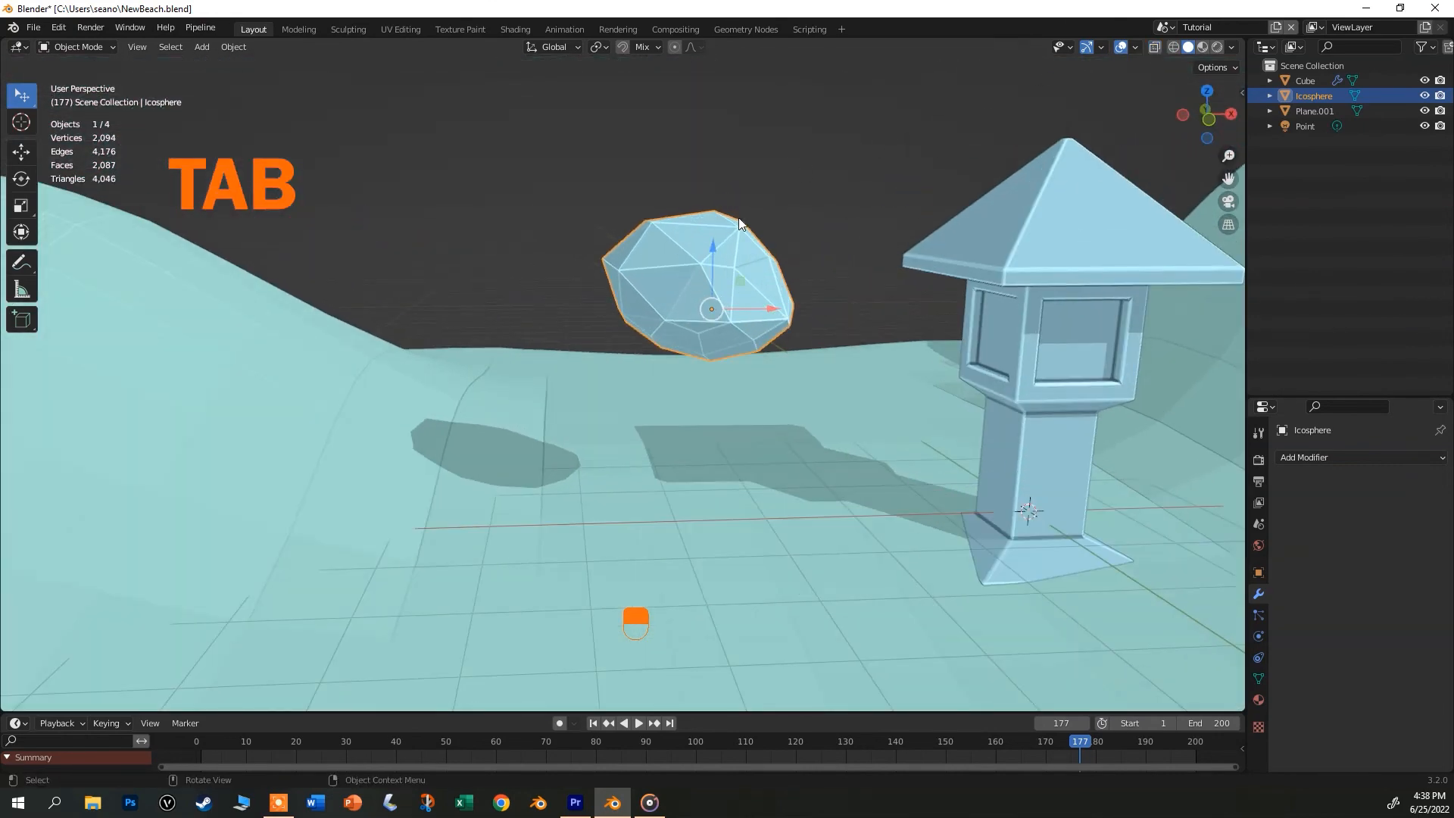
Duplicate the rock into three copies spread around the original above the terrain.
{"action": "key", "text": "shift+d"}
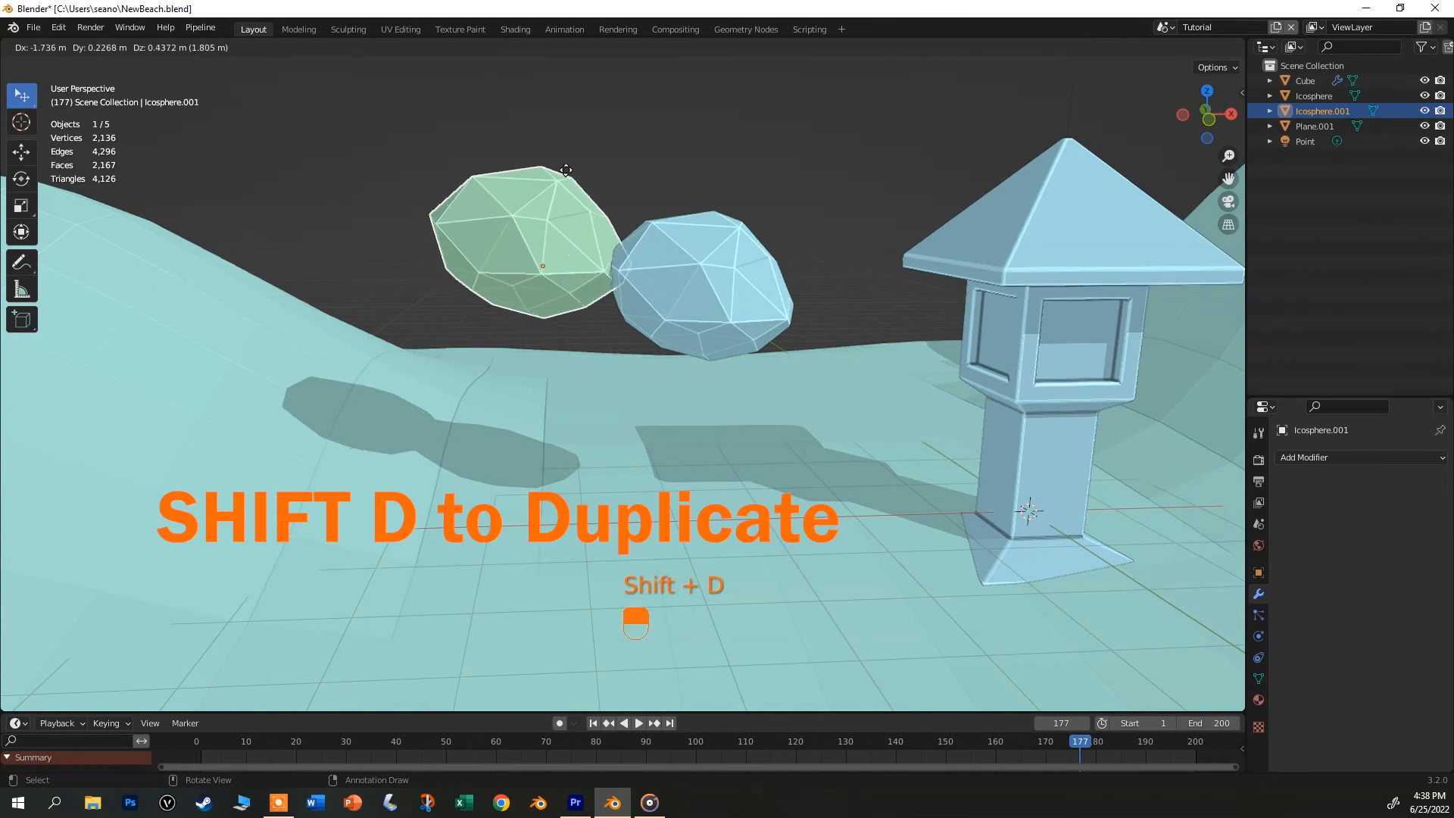
{"action": "left_click", "coordinate": [506, 157]}
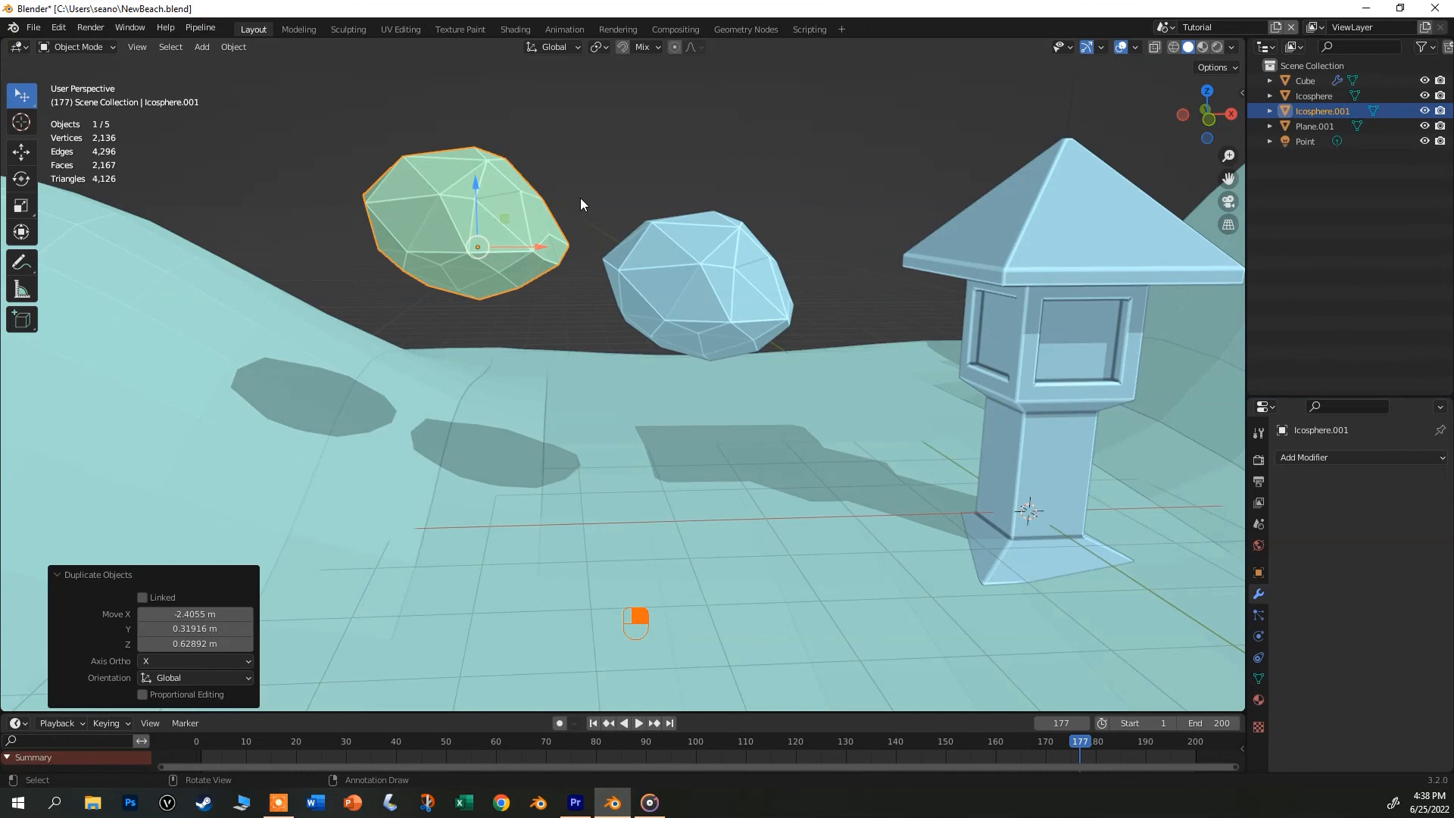
{"action": "middle_click_drag", "start_coordinate": [567, 182], "coordinate": [561, 215]}
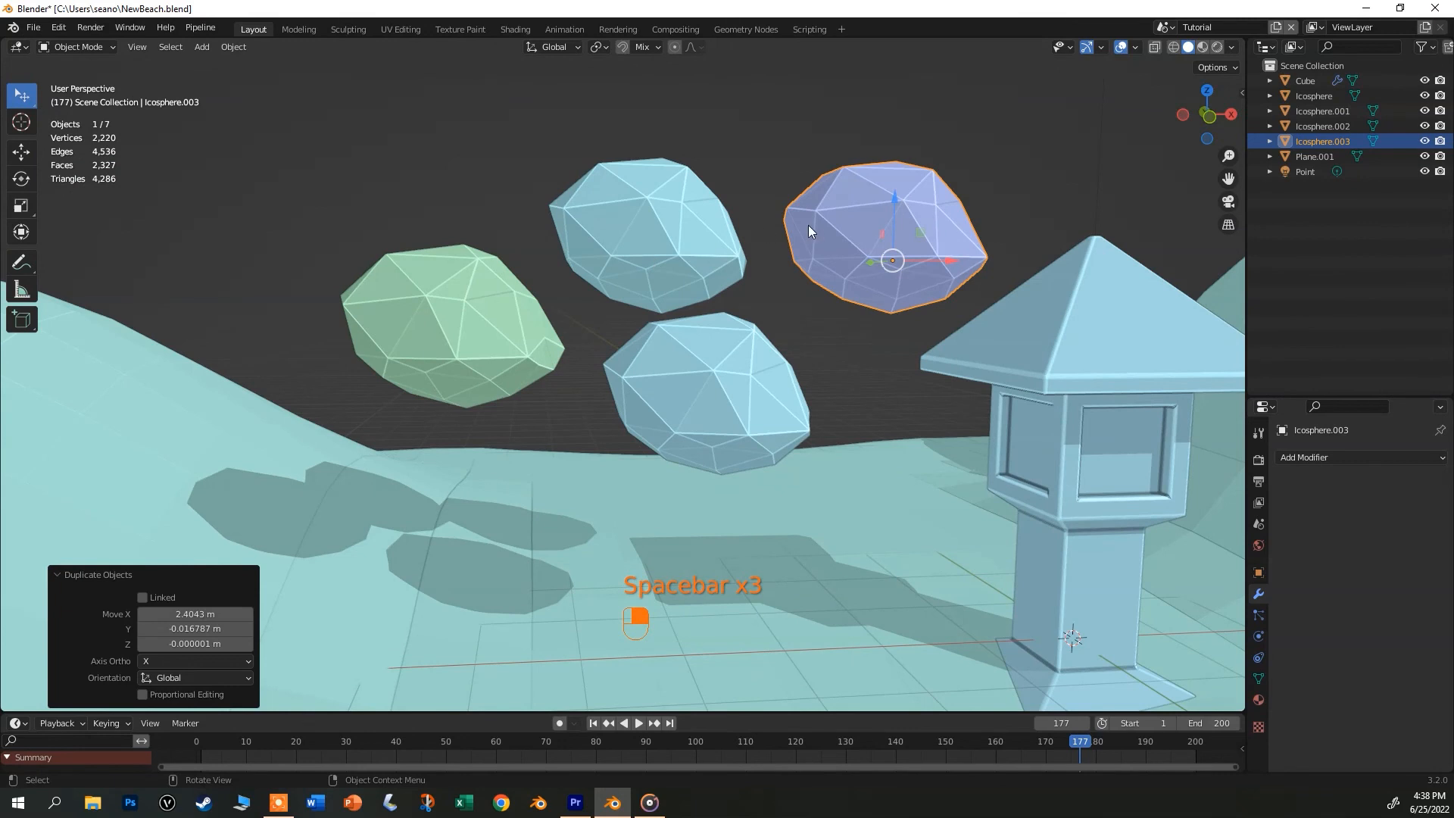
Vary the shape of the rock copy nearest the lantern roof by moving individual vertices on its sides in Edit Mode.
{"action": "key", "text": "Tab"}
{"action": "left_click", "coordinate": [843, 166]}
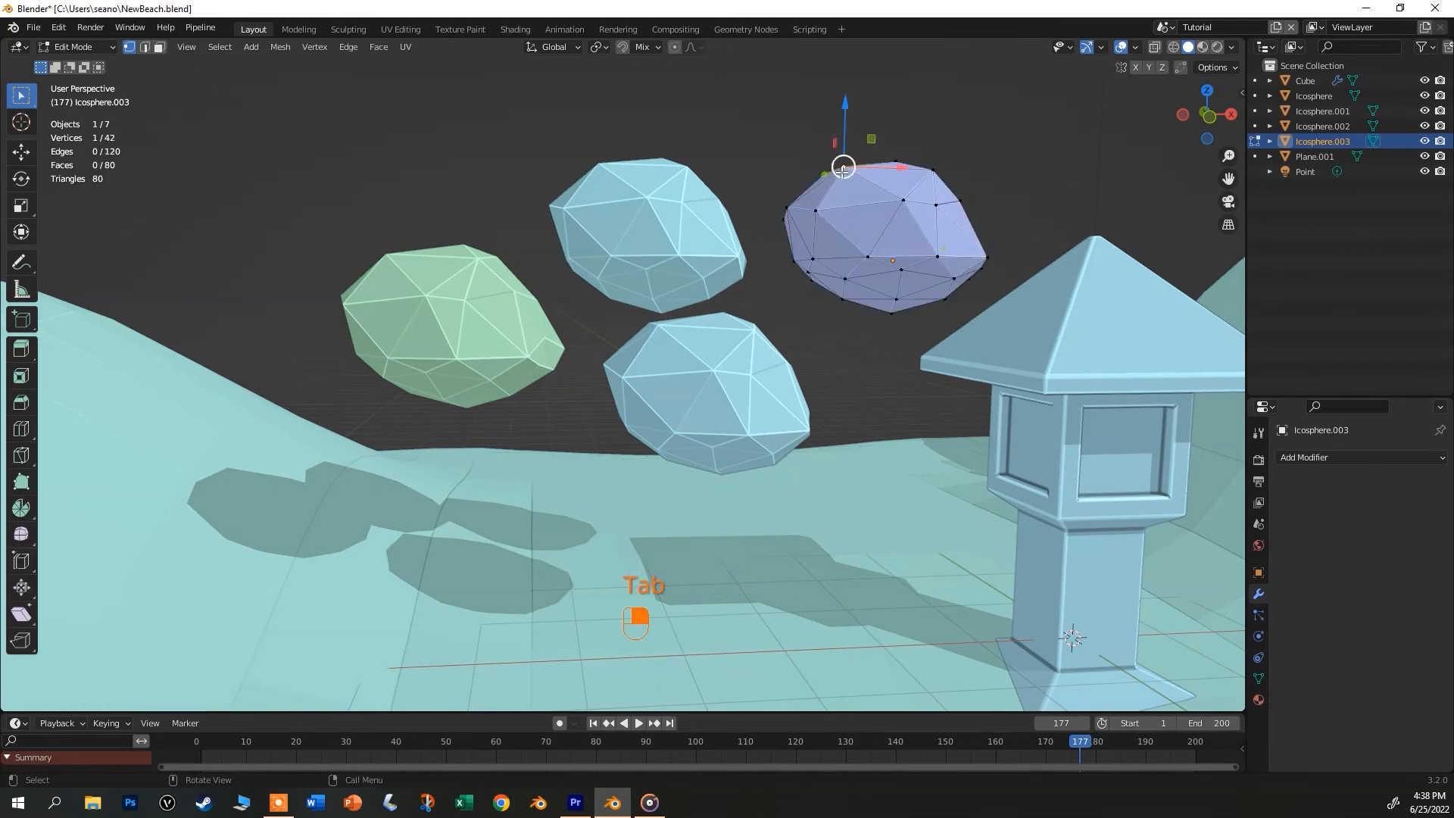
{"action": "left_click_drag", "start_coordinate": [871, 139], "coordinate": [822, 178]}
{"action": "left_click", "coordinate": [787, 207]}
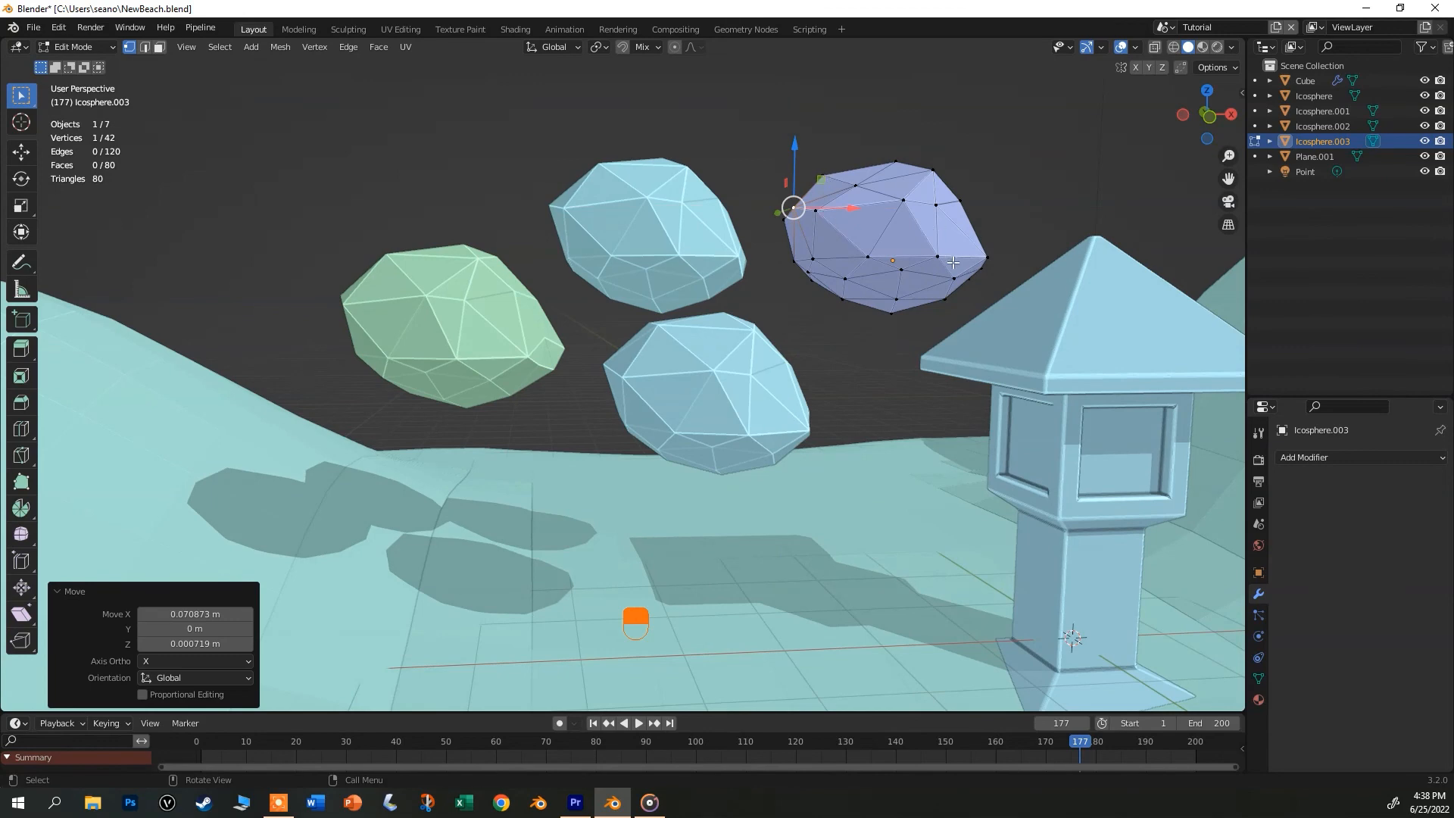
{"action": "mouse_move", "coordinate": [1008, 246]}
{"action": "left_mouse_down"}
{"action": "mouse_move", "coordinate": [963, 286]}
{"action": "mouse_move", "coordinate": [1007, 269]}
{"action": "left_mouse_up"}
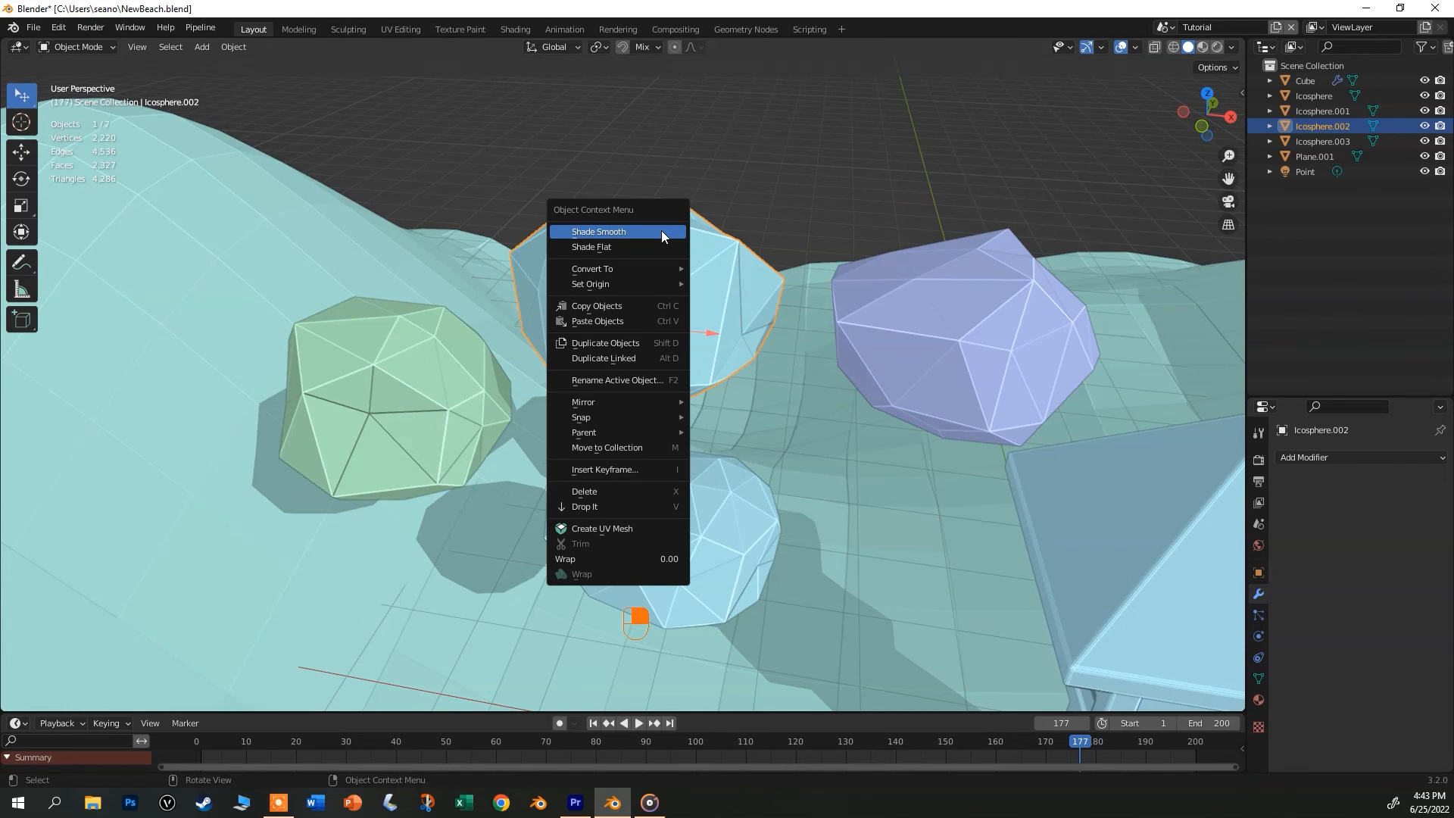
Apply Shade Smooth to the original rock and the green rock copy.
{"action": "left_click", "coordinate": [752, 483]}
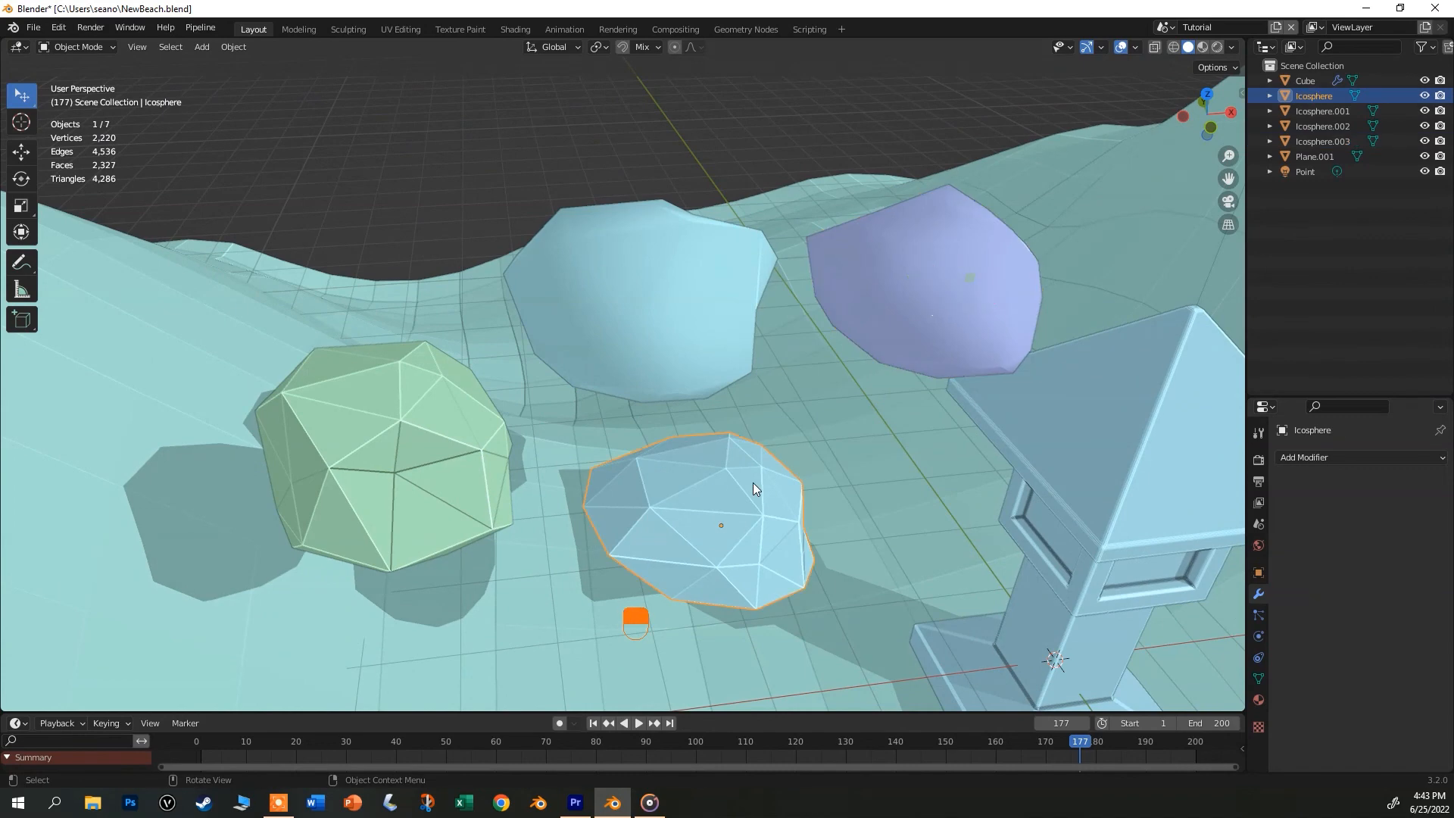
{"action": "right_click", "coordinate": [753, 484]}
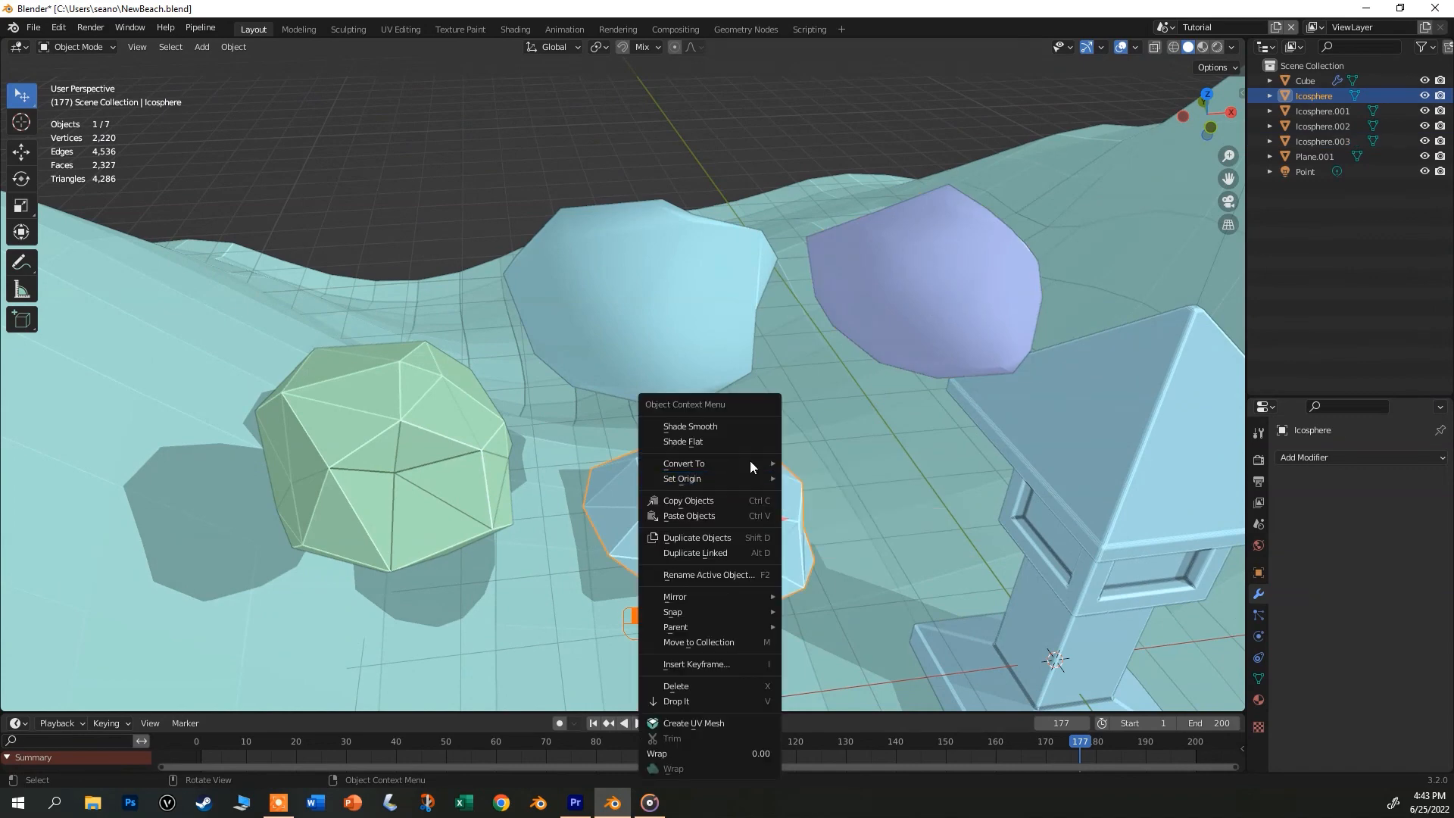
{"action": "left_click", "coordinate": [743, 426]}
{"action": "left_click", "coordinate": [462, 411]}
{"action": "right_click", "coordinate": [435, 413]}
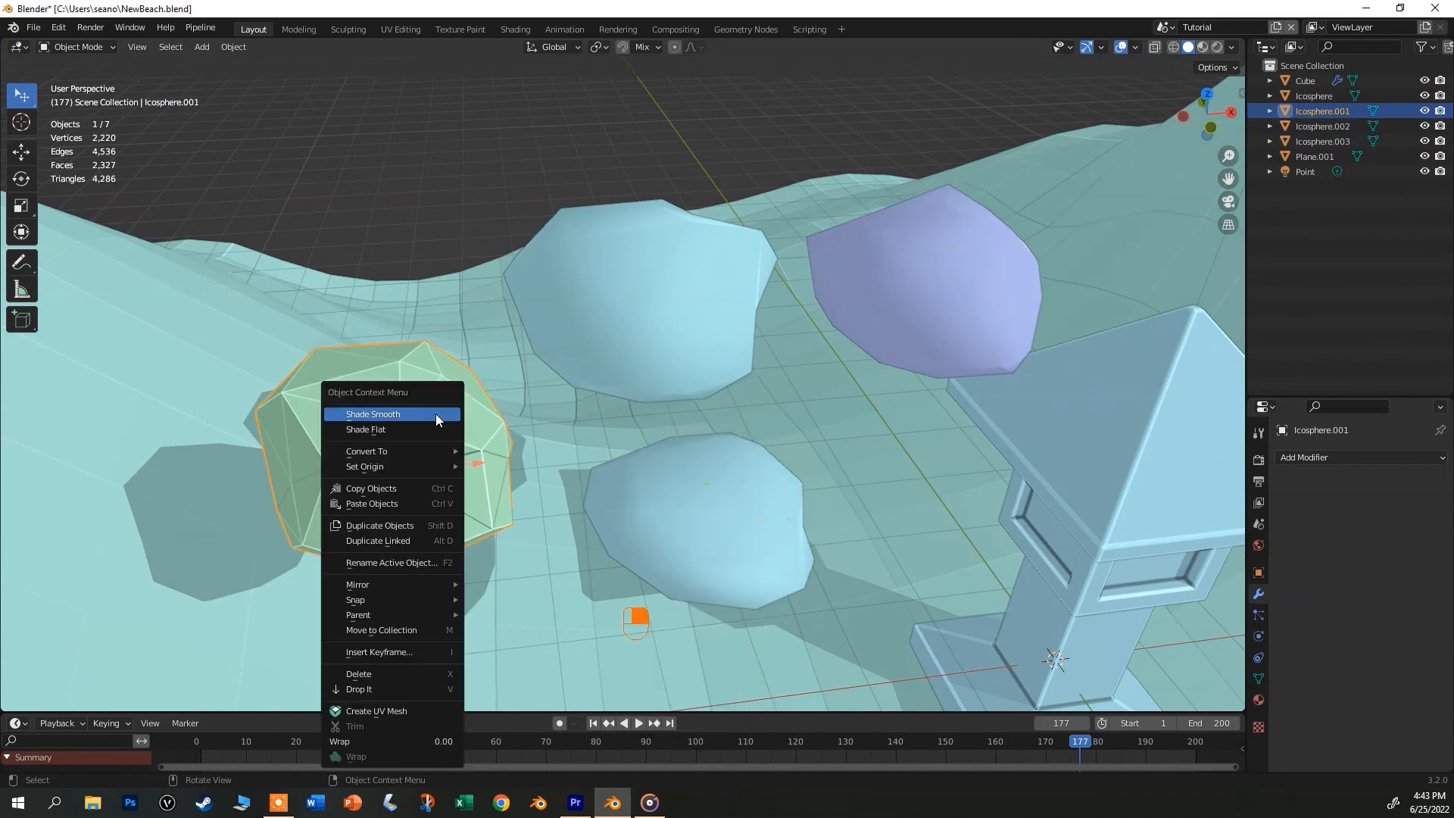
{"action": "left_click", "coordinate": [434, 413]}
Apply Shade Smooth to the hilly terrain plane.
{"action": "middle_click_drag", "start_coordinate": [518, 366], "coordinate": [543, 333]}
{"action": "scroll", "coordinate": [445, 339], "scroll_direction": "down", "scroll_amount": 7}
{"action": "left_click", "coordinate": [334, 343]}
{"action": "right_click", "coordinate": [335, 343]}
{"action": "left_click", "coordinate": [335, 343]}
Lower the green rock about 3.41 m along Z so that it rests on the ground.
{"action": "middle_click_drag", "start_coordinate": [567, 403], "coordinate": [587, 374]}
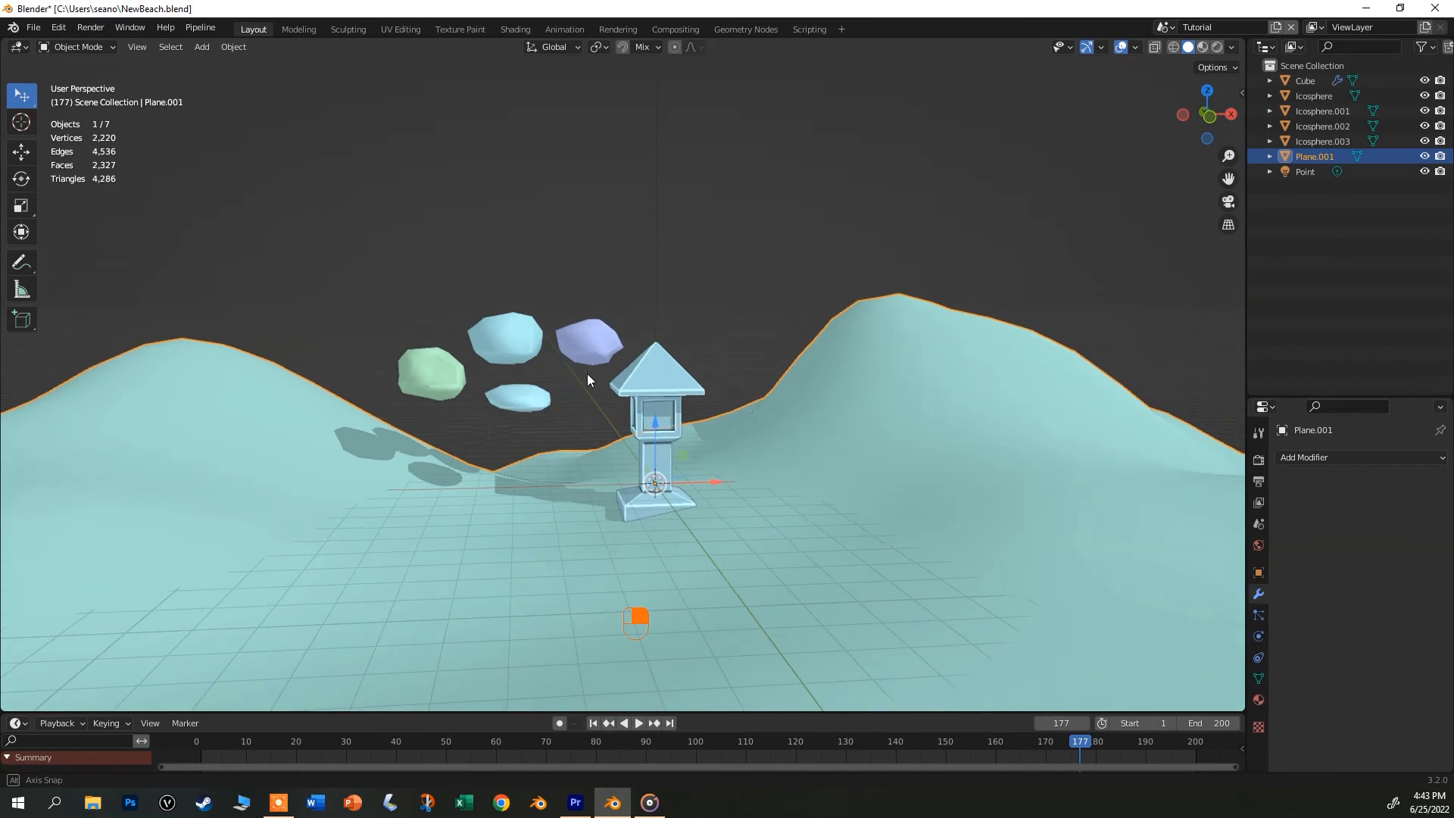
{"action": "left_click", "coordinate": [439, 371]}
{"action": "mouse_move", "coordinate": [443, 361]}
{"action": "middle_mouse_down"}
{"action": "mouse_move", "coordinate": [557, 363]}
{"action": "mouse_move", "coordinate": [466, 346]}
{"action": "middle_mouse_up"}
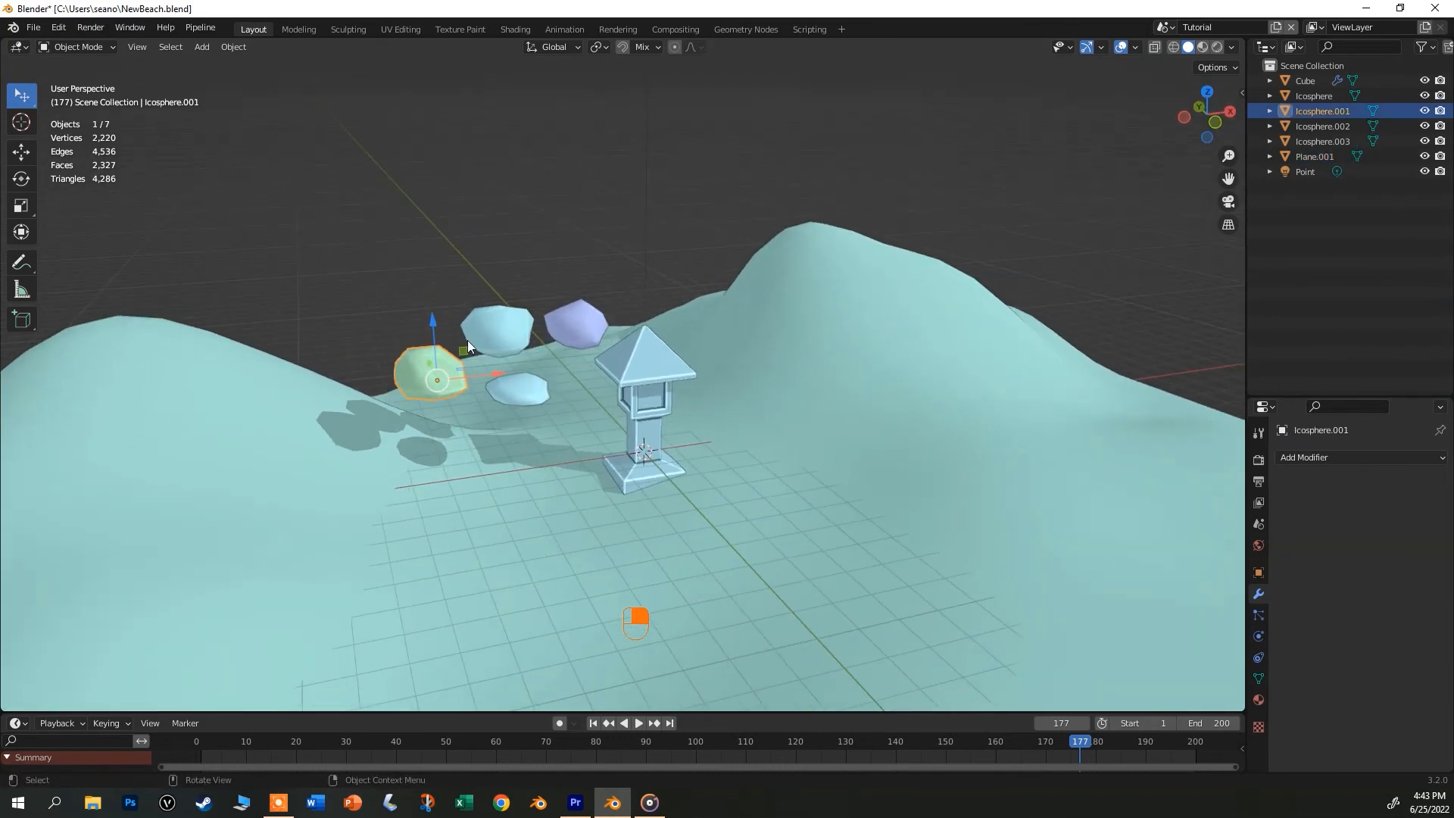
{"action": "left_click_drag", "start_coordinate": [429, 316], "coordinate": [440, 428]}
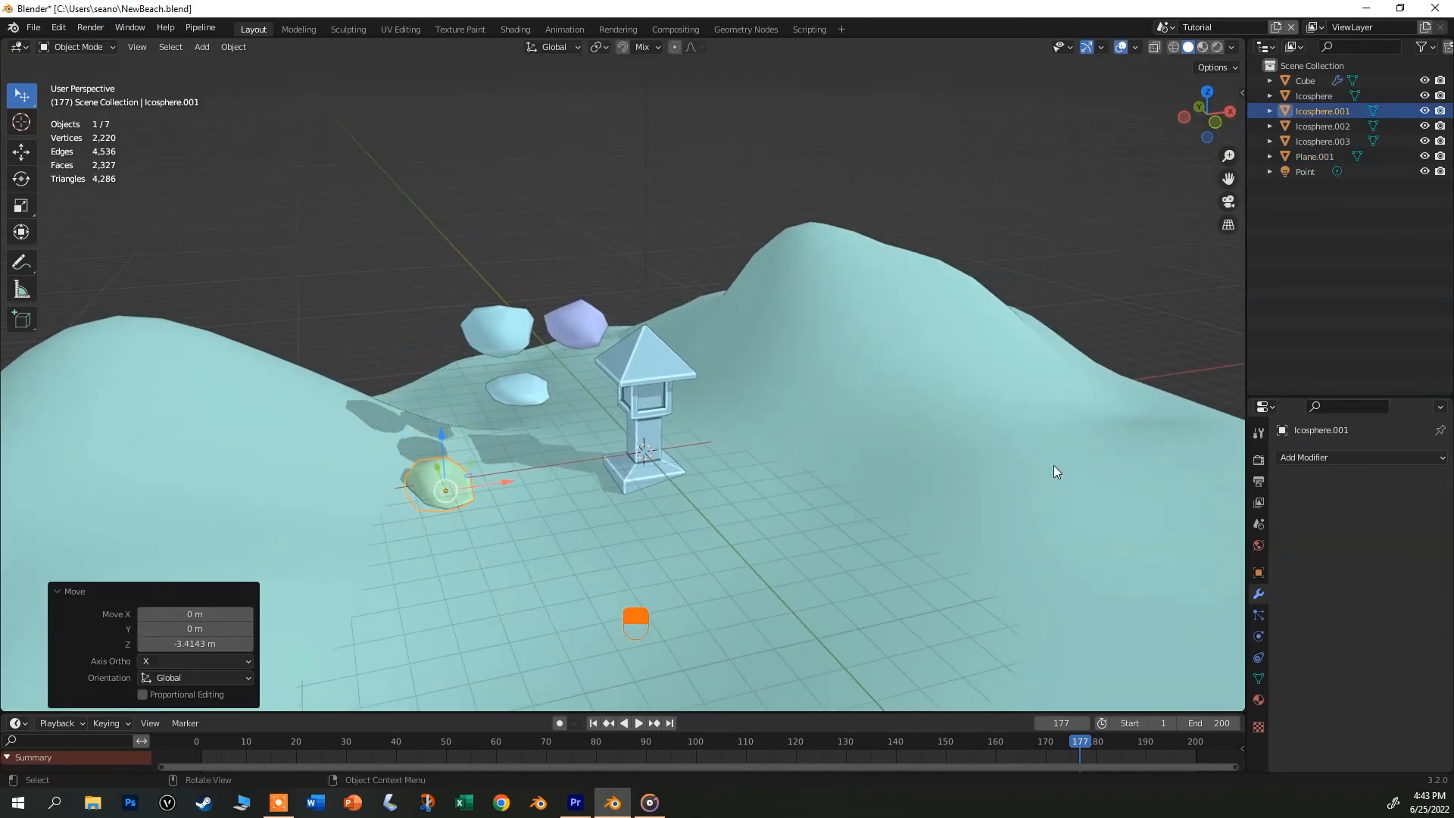
Add a camera at the scene origin and raise it about 5.78 m along Z above the lantern.
{"action": "left_click", "coordinate": [1031, 282]}
{"action": "key", "text": "shift+a"}
{"action": "mouse_move", "coordinate": [669, 420]}
{"action": "left_click", "coordinate": [801, 426]}
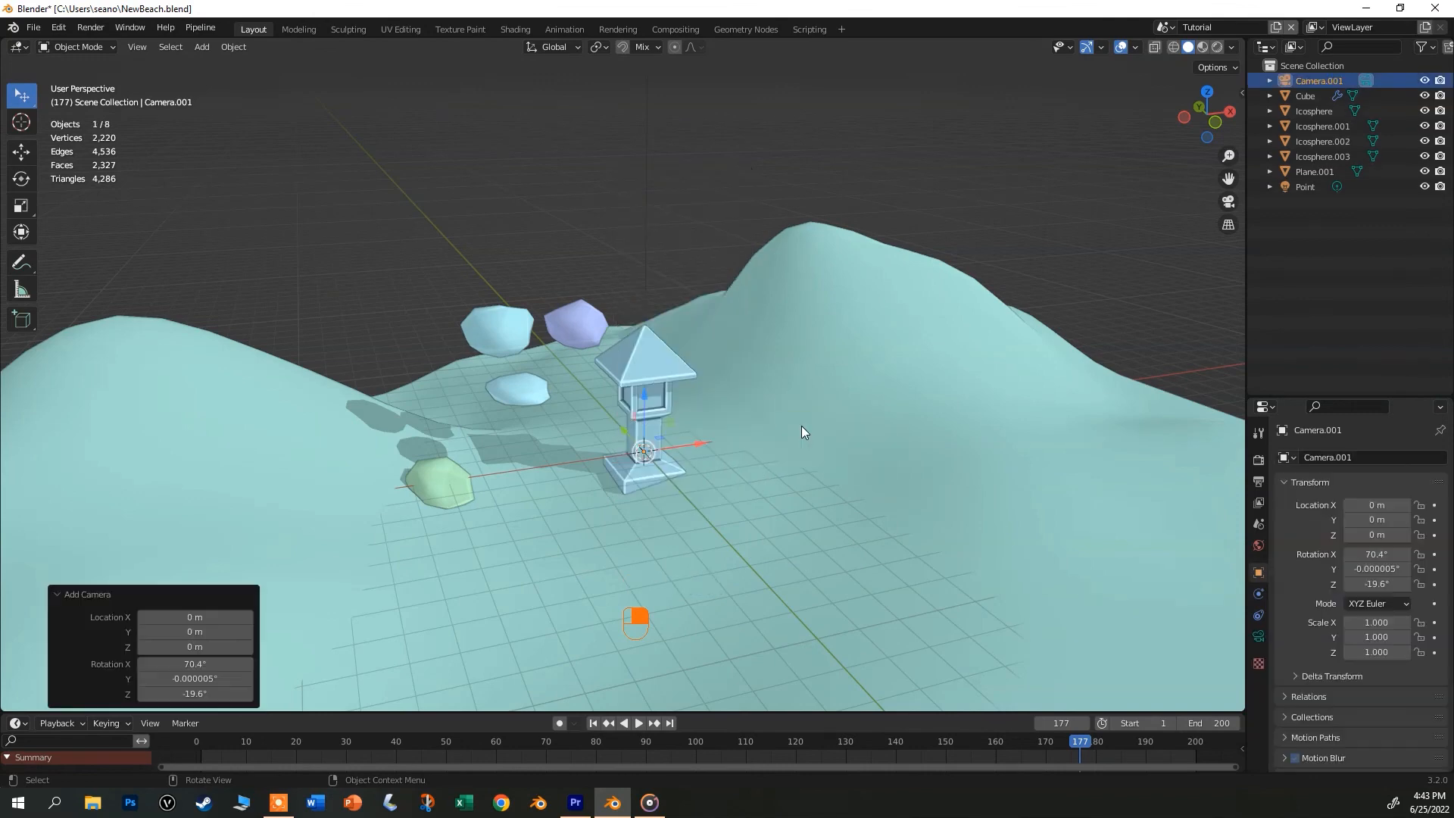
{"action": "left_click_drag", "start_coordinate": [644, 395], "coordinate": [693, 211]}
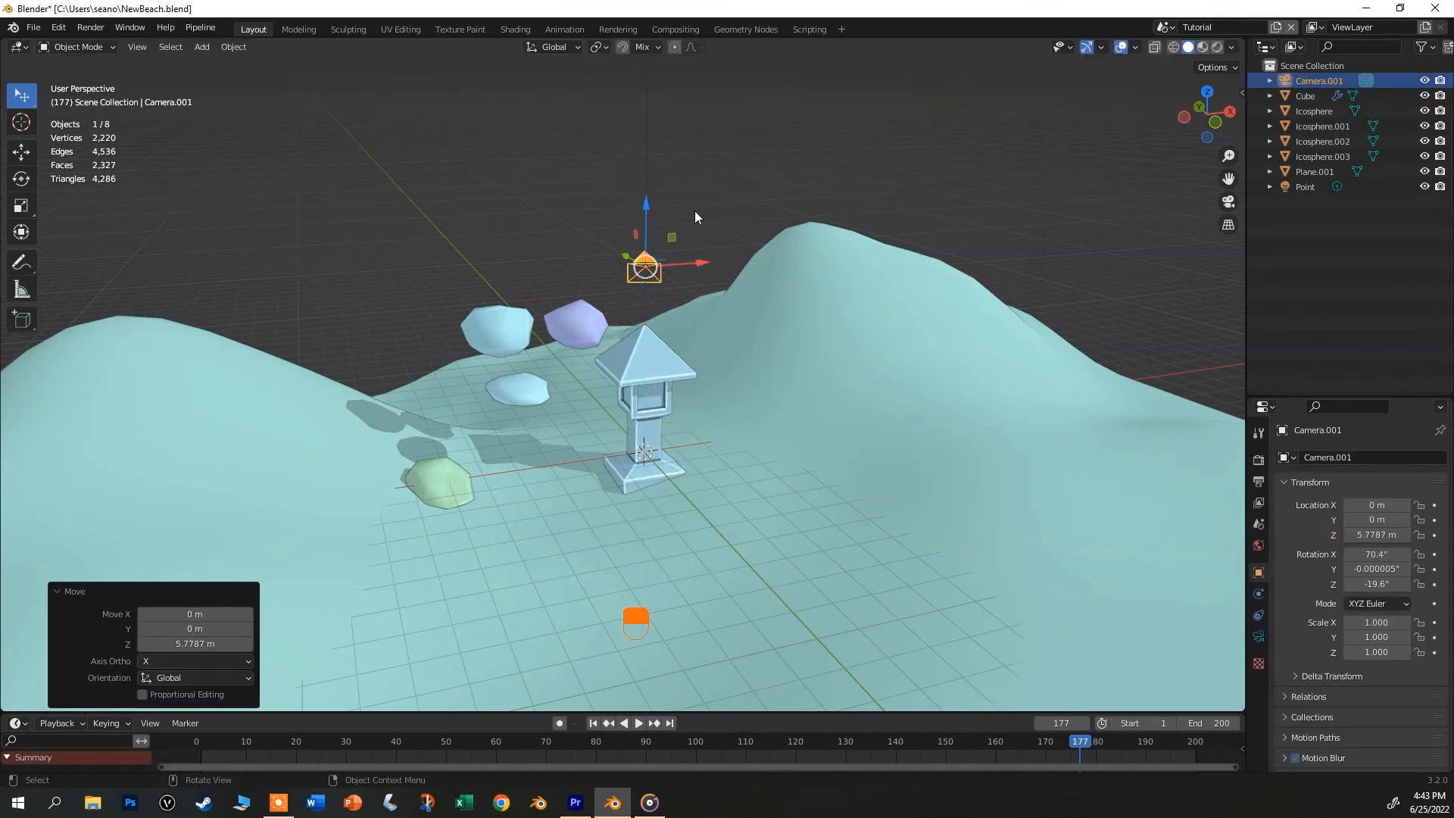
Check the framing through the new camera and return to the perspective view of the landscape.
{"action": "key", "text": "KP_0"}
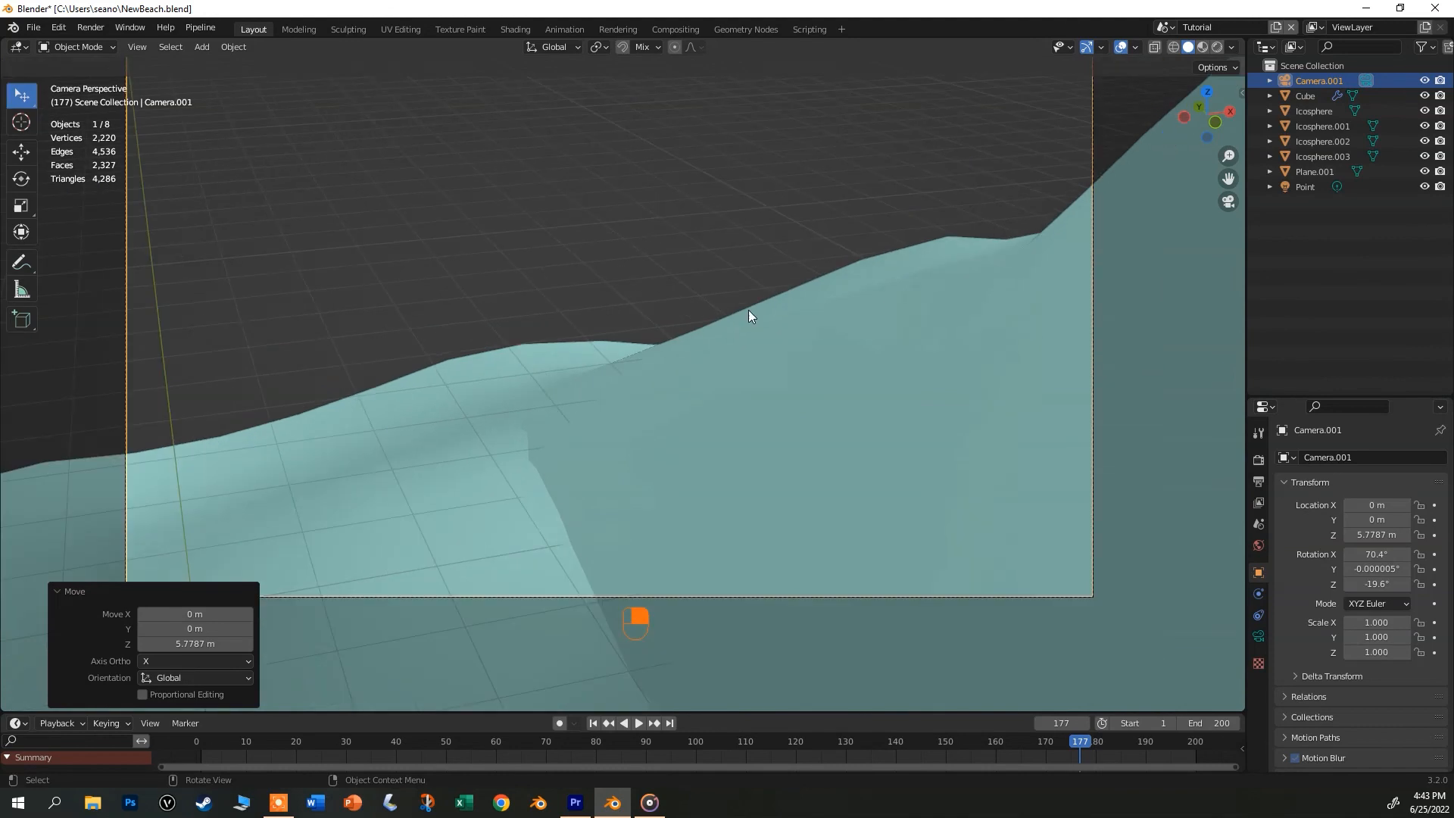
{"action": "key", "text": "Home"}
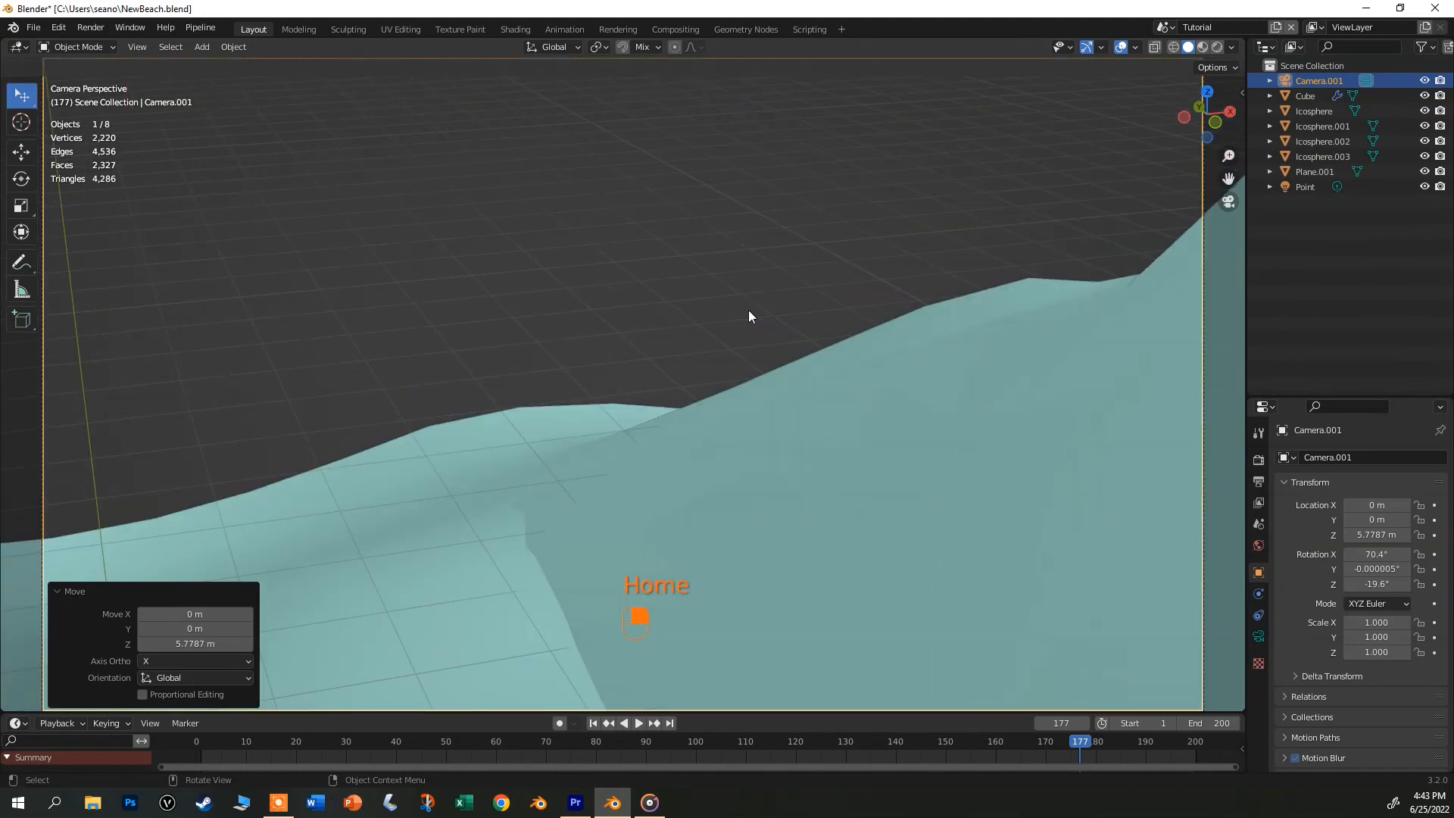
{"action": "scroll", "coordinate": [749, 312], "scroll_direction": "down", "scroll_amount": 5}
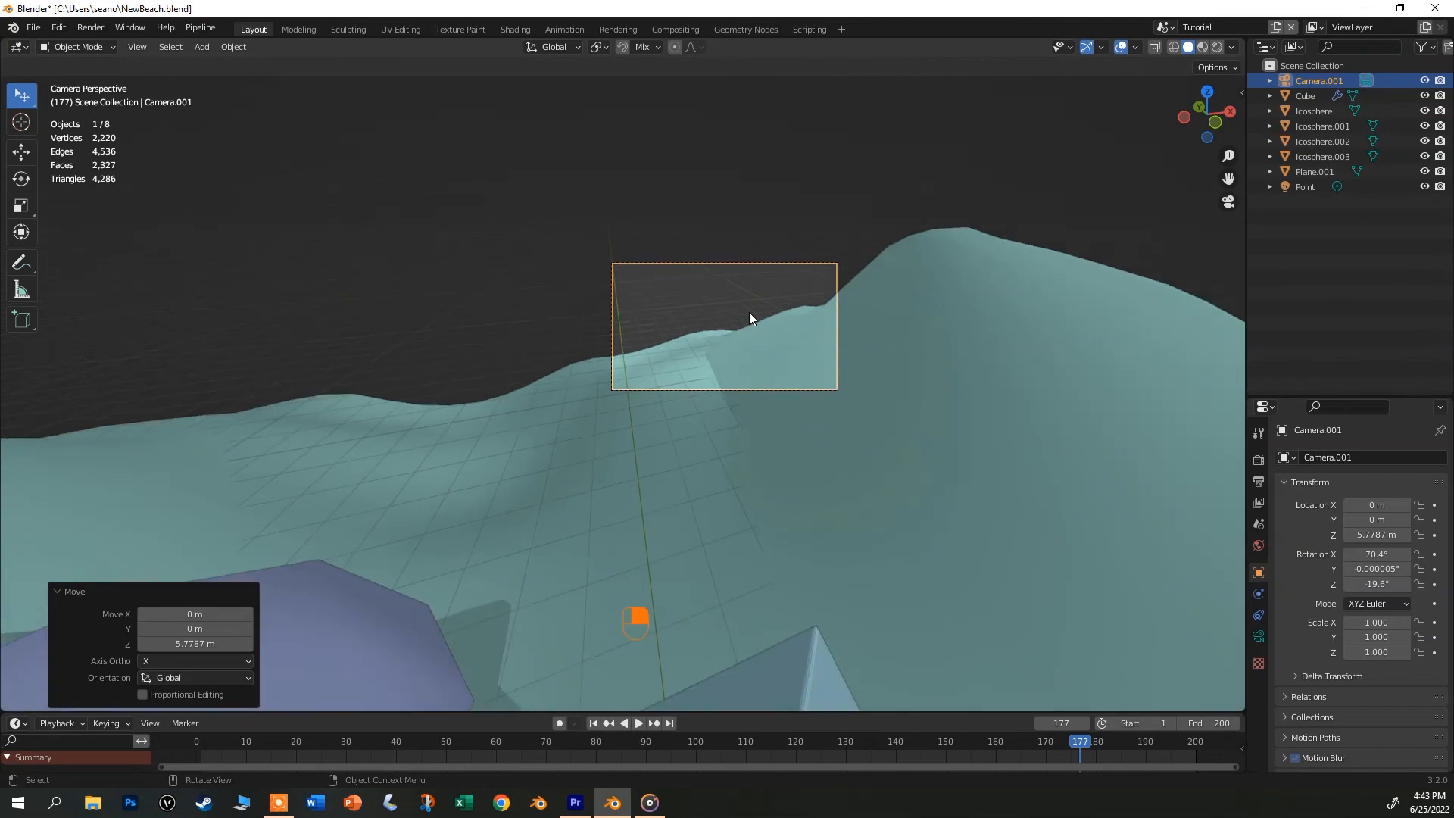
{"action": "scroll", "coordinate": [749, 313], "scroll_direction": "up", "scroll_amount": 5}
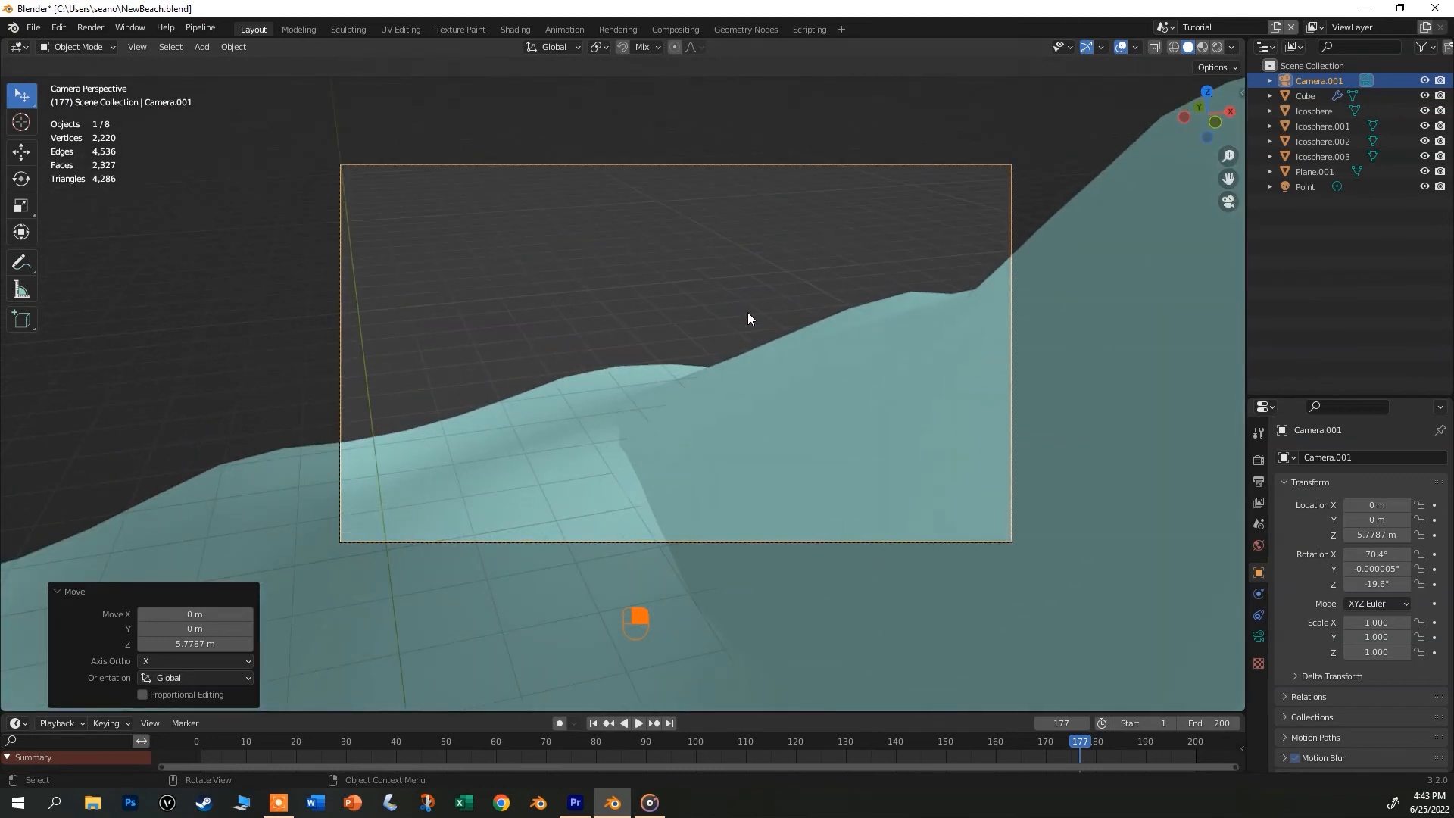
{"action": "key", "text": "KP_0"}
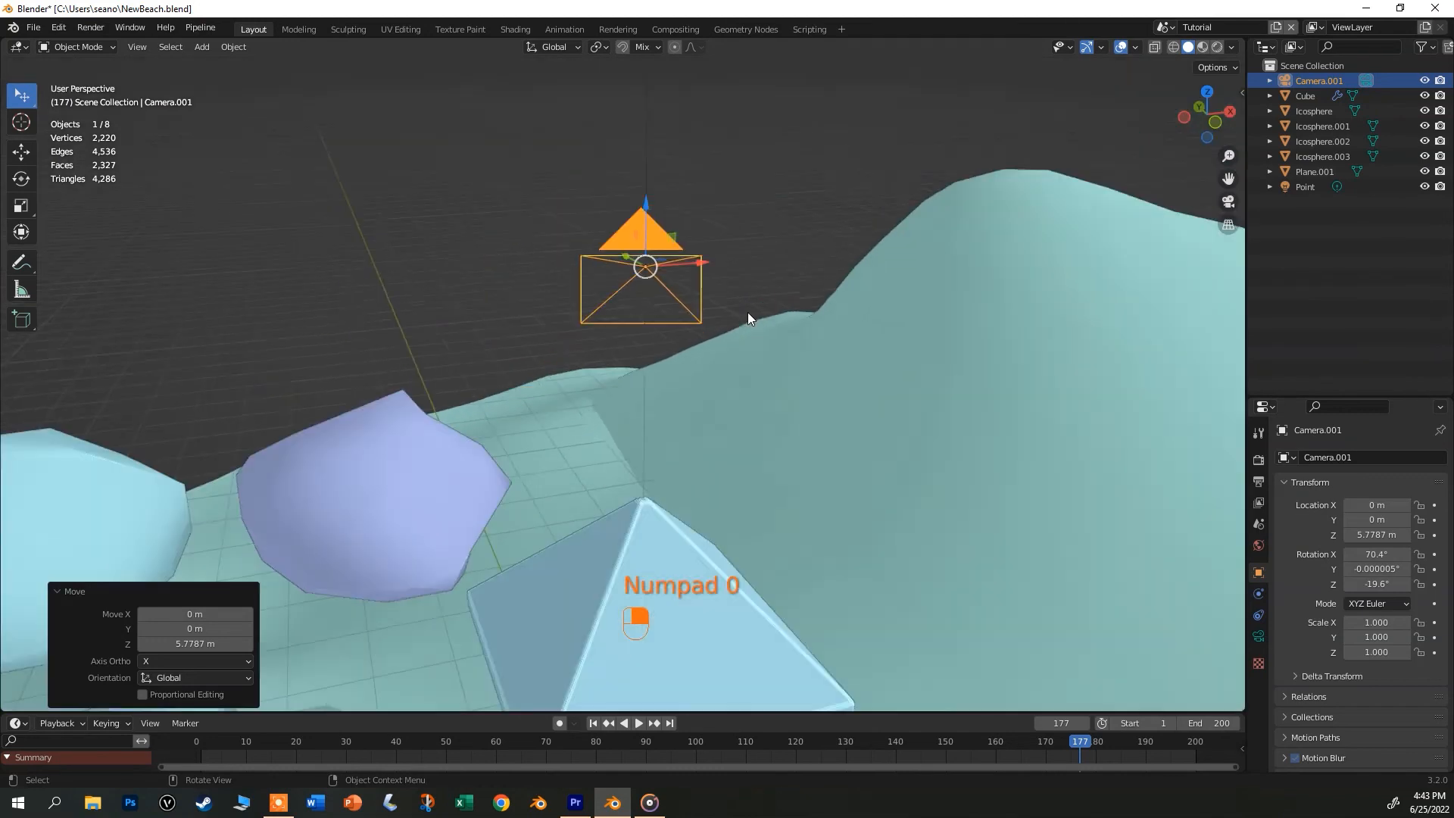
{"action": "middle_click_drag", "start_coordinate": [791, 295], "coordinate": [872, 301]}
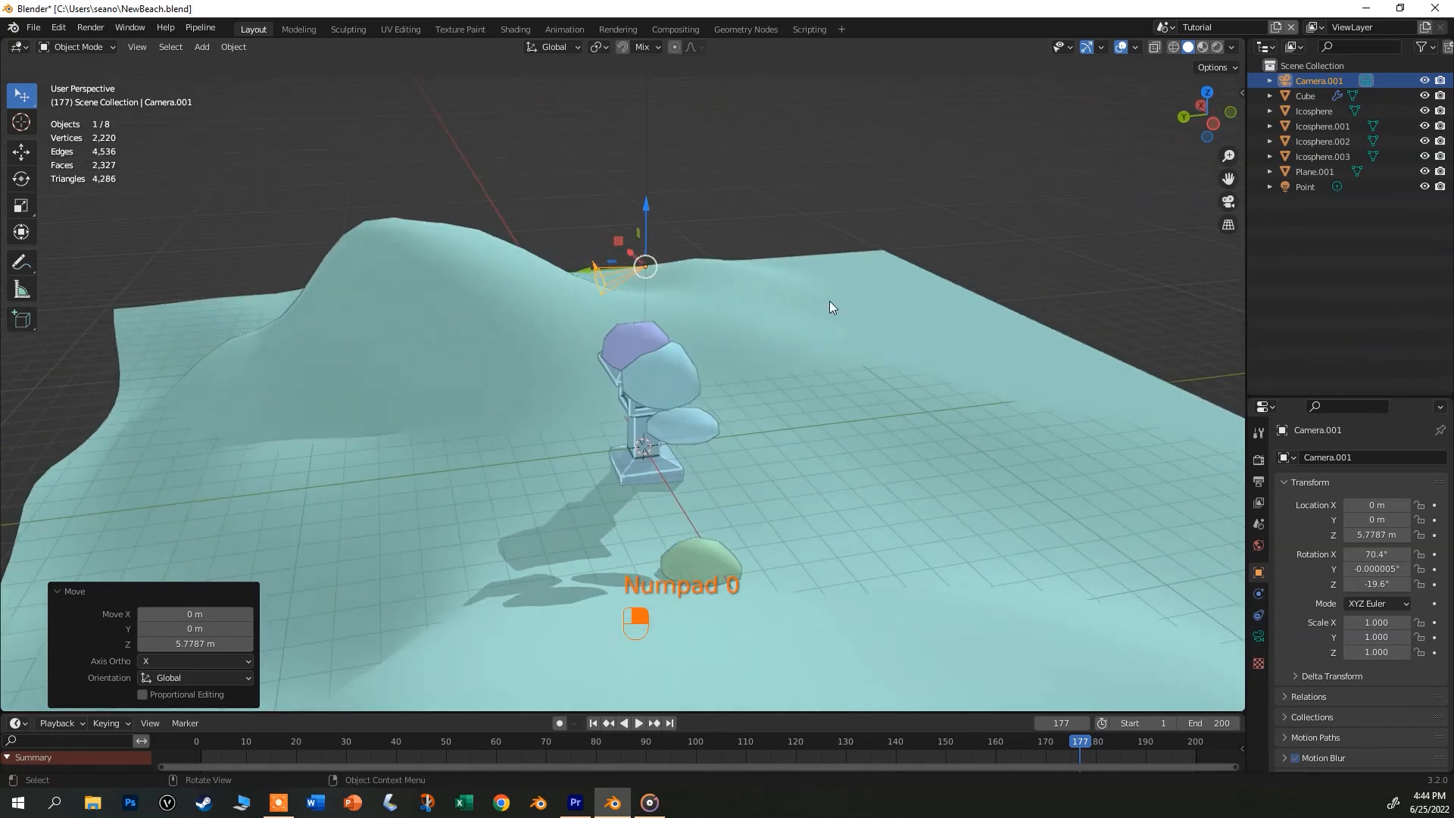